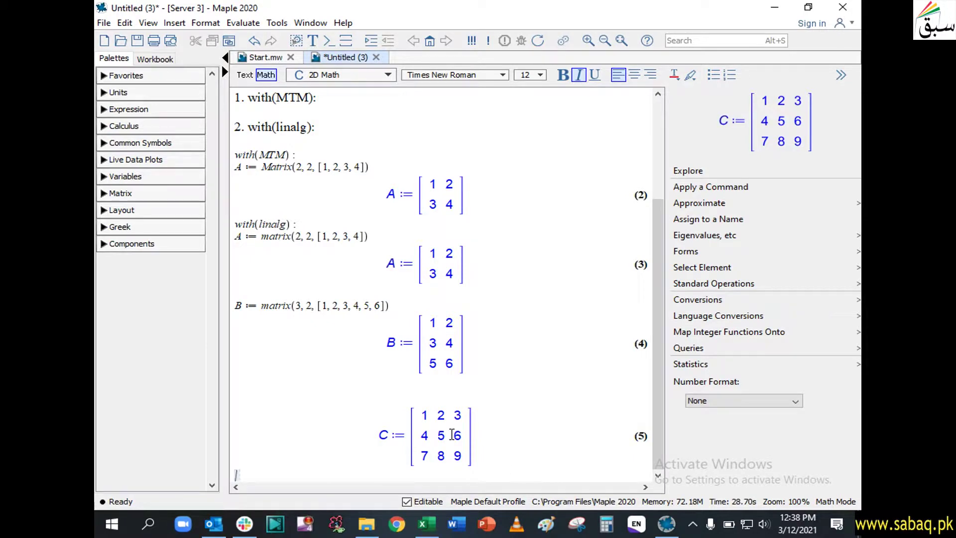
# Define C := matrix(3, 3, [1, 2, 3, 4, 5, 6, 7, 8, 9]) below the existing C output and evaluate it.
pyautogui.write('C := ')
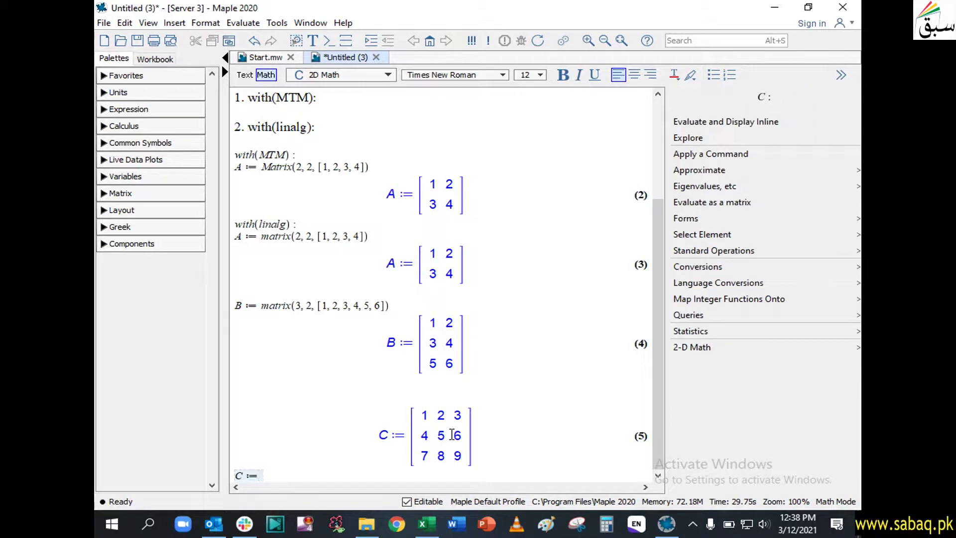
pyautogui.write('mat')
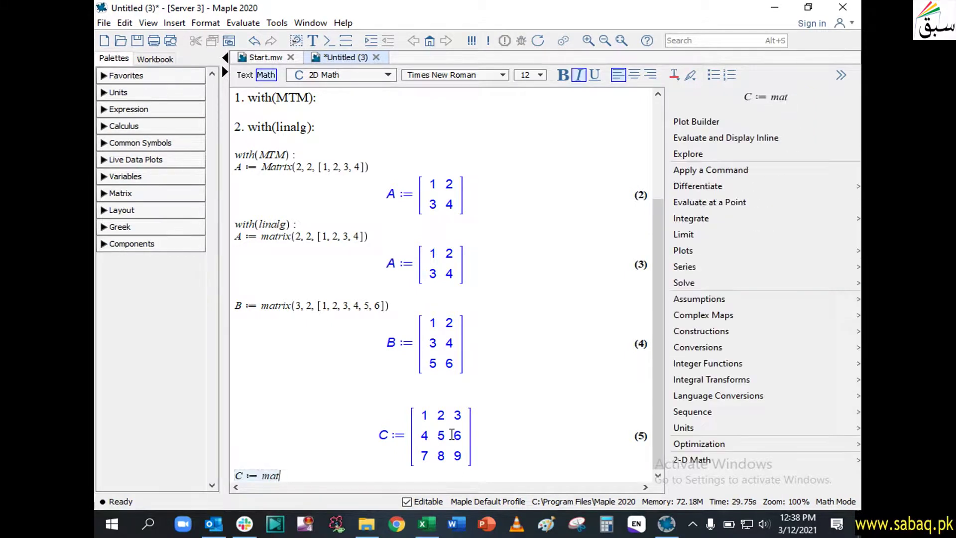
pyautogui.write('rix9')
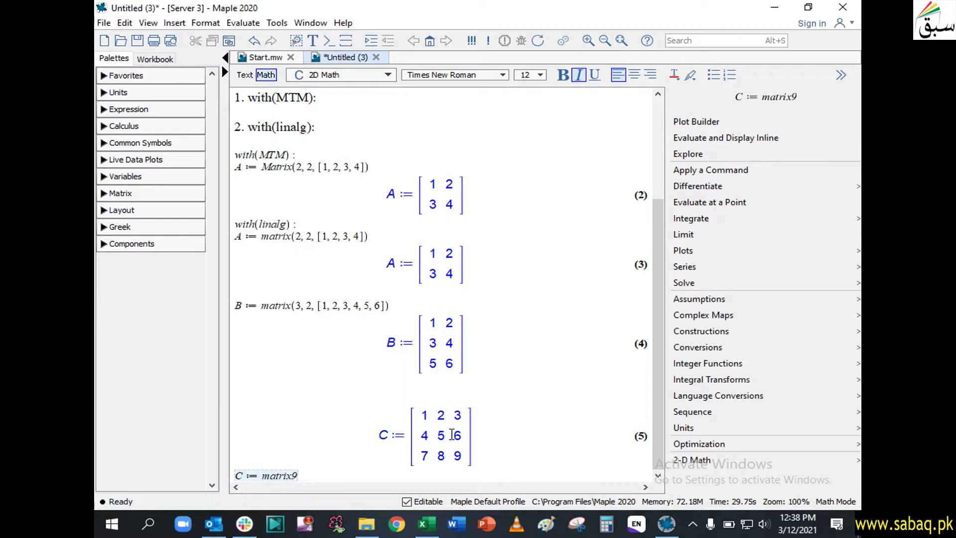
pyautogui.press('BackSpace')
pyautogui.write('(3, 3,')
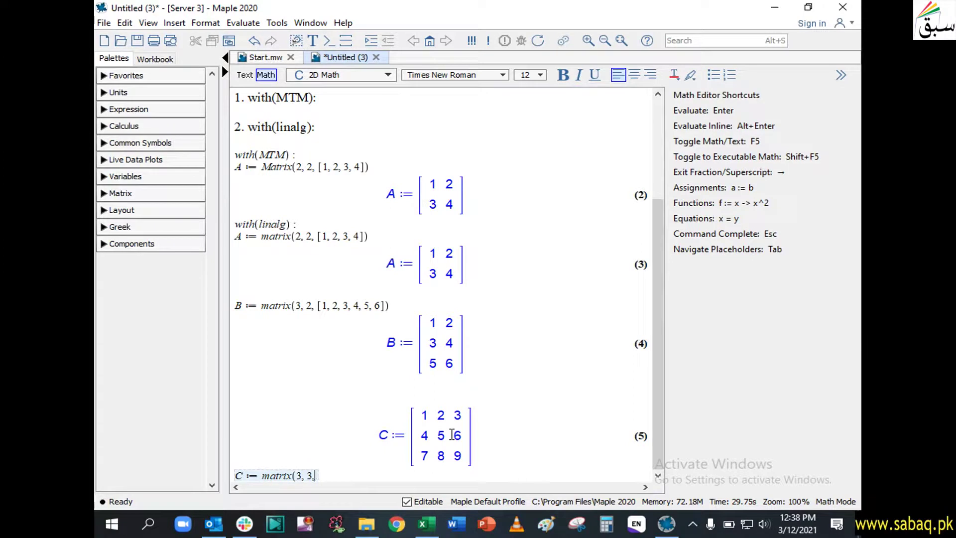
pyautogui.write('[')
pyautogui.write('1, 2, 3, 4, 5, 6, 7, 8')
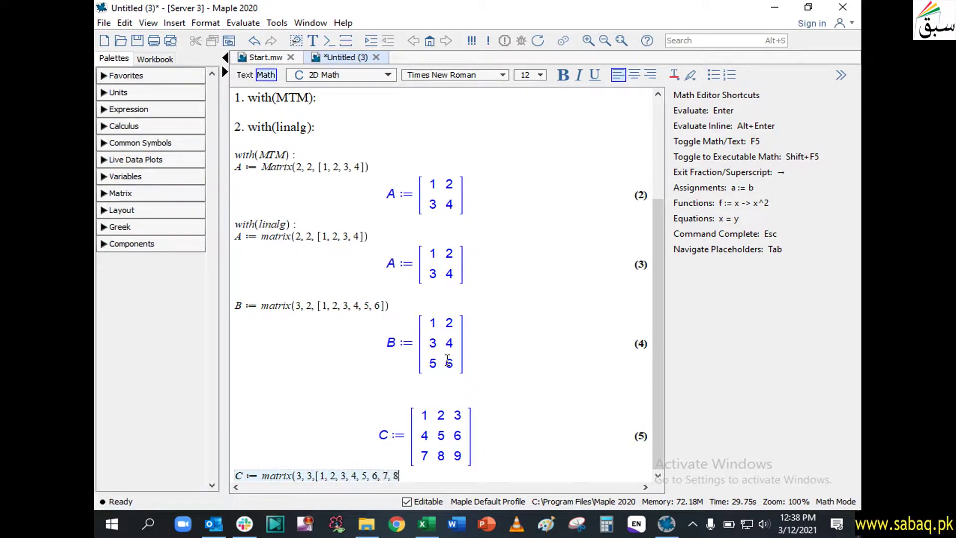
pyautogui.write(', 9]')
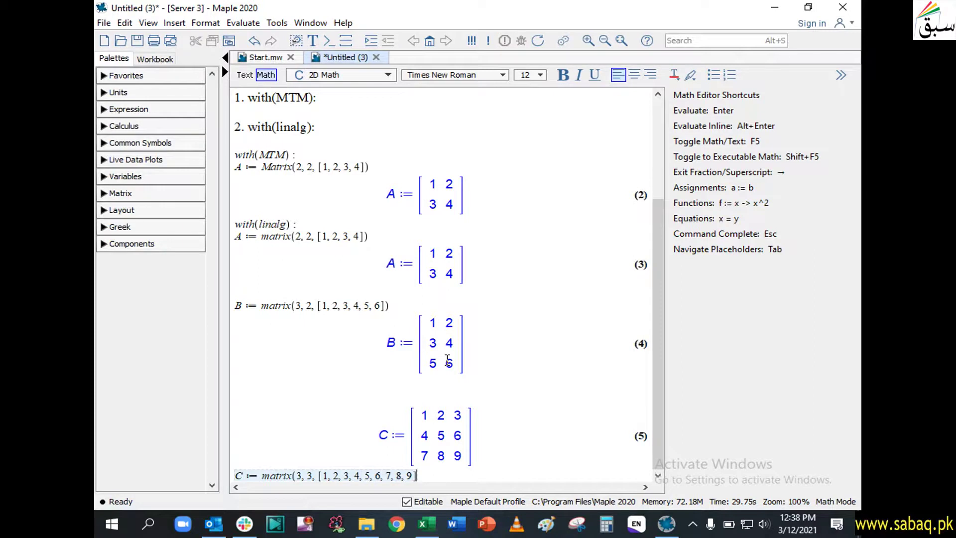
pyautogui.write(')')
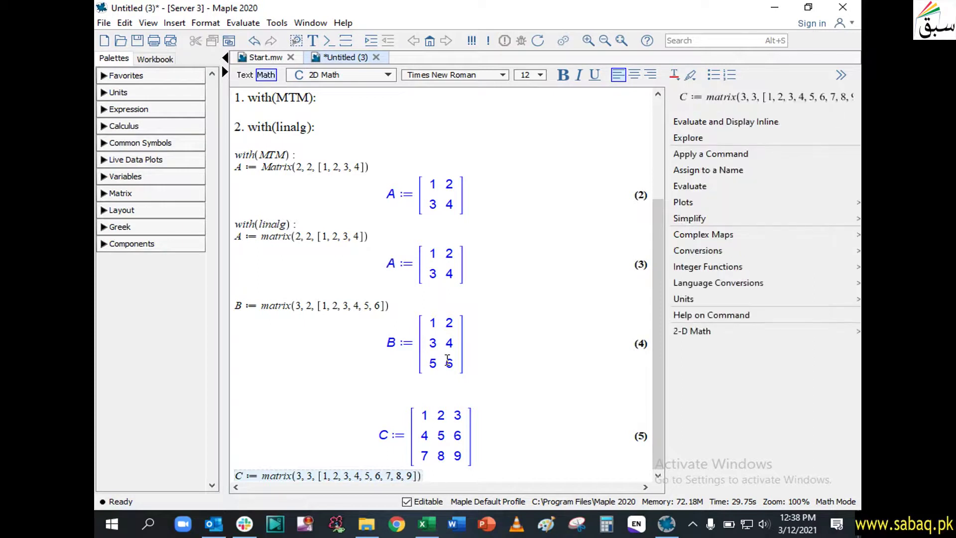
pyautogui.press('Return')
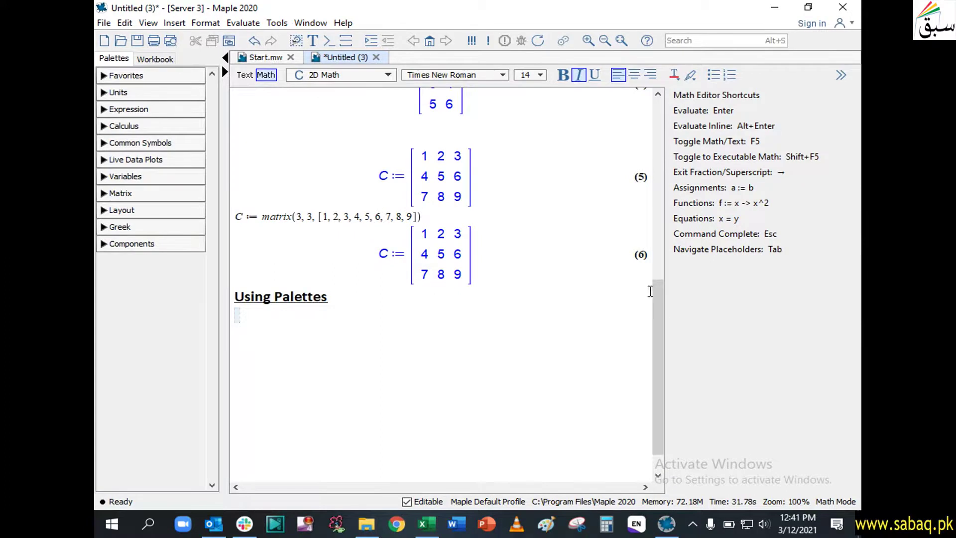
# Insert a 2 x 2 matrix template of type Custom values under the Using Palettes heading.
pyautogui.moveTo(662, 318); pyautogui.dragTo(662, 308)
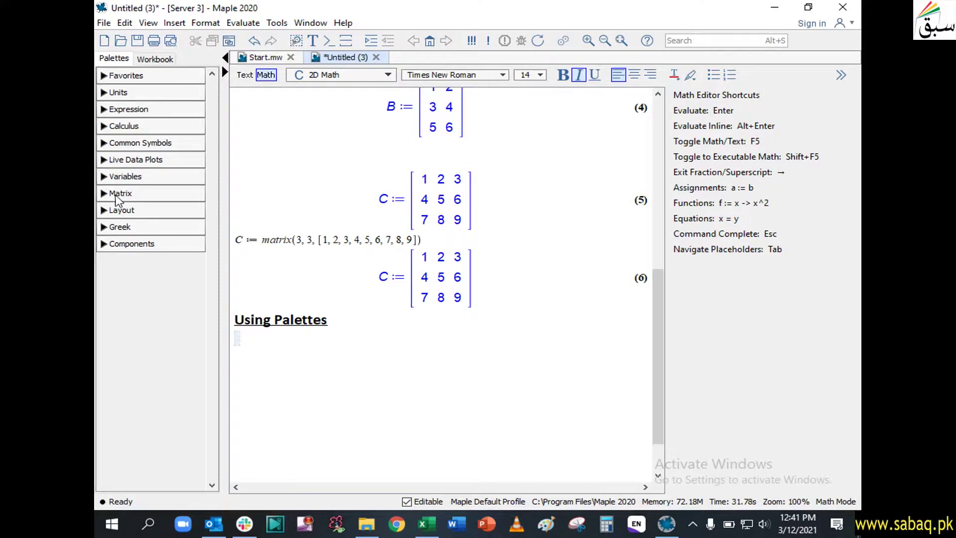
pyautogui.click(137, 197)
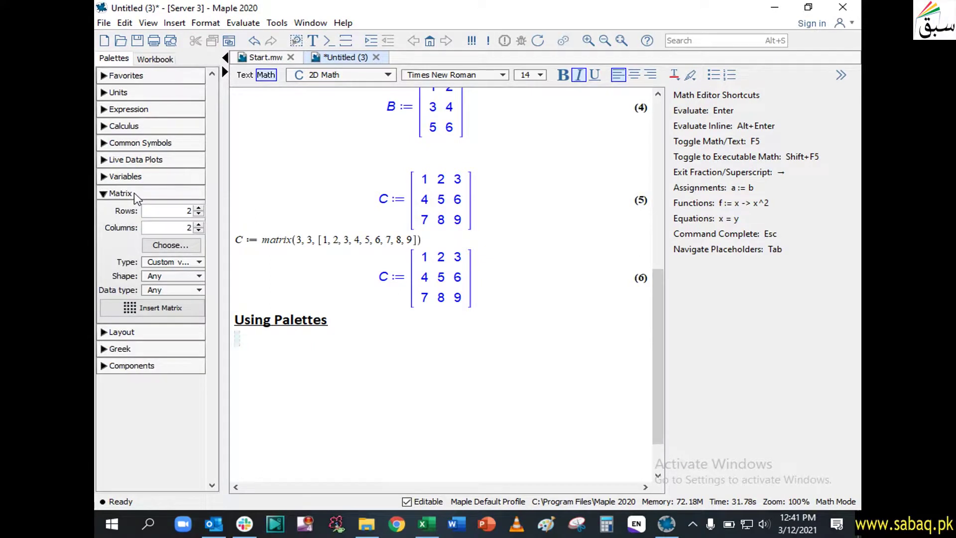
pyautogui.moveTo(659, 342); pyautogui.dragTo(656, 270)
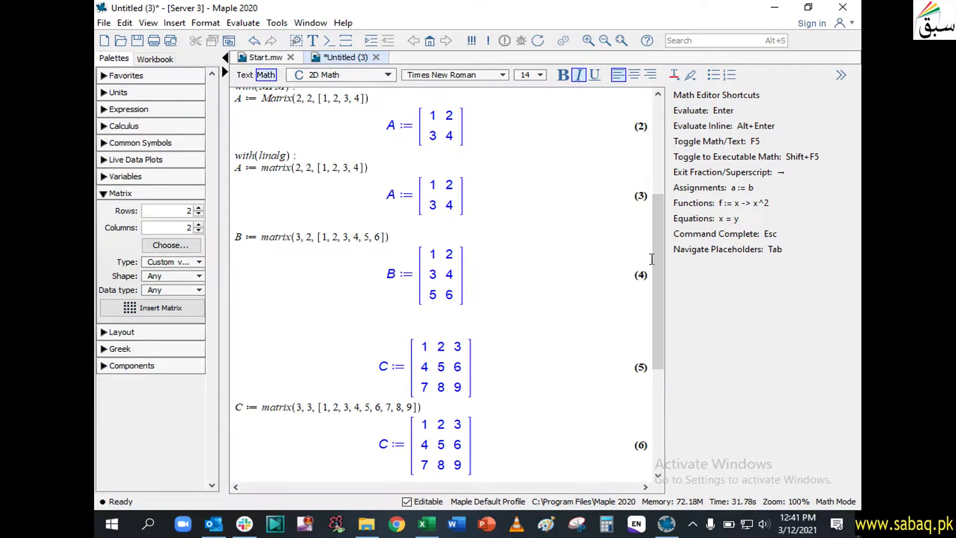
pyautogui.moveTo(659, 268); pyautogui.dragTo(658, 345)
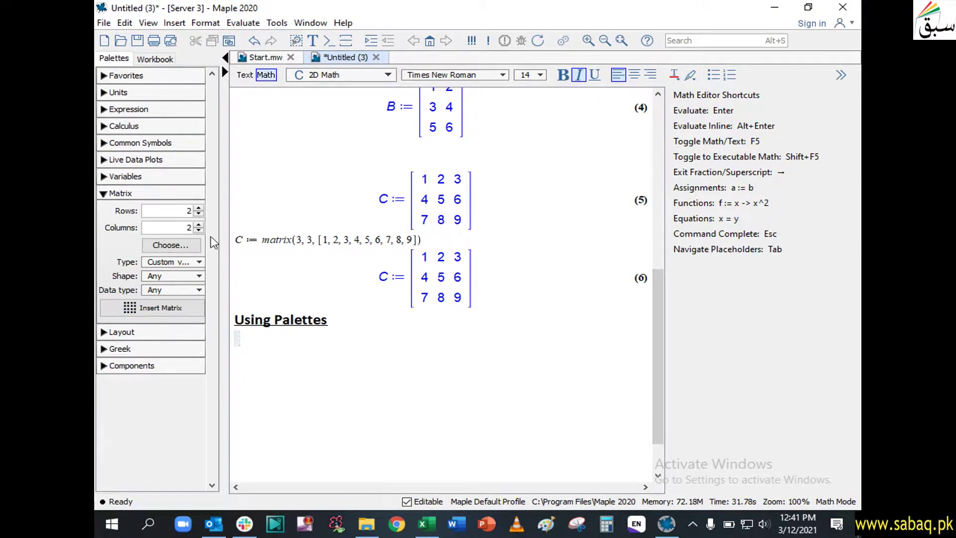
pyautogui.click(162, 246)
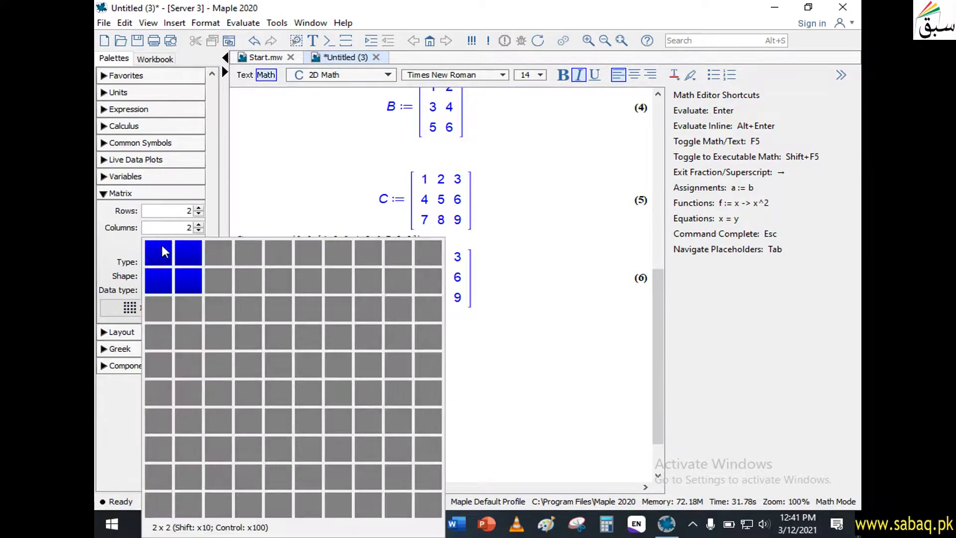
pyautogui.click(182, 287)
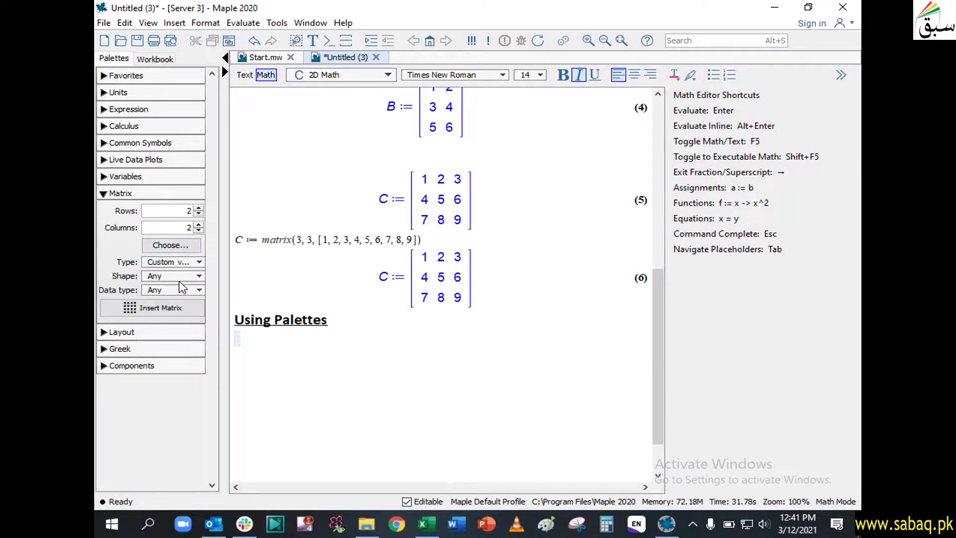
pyautogui.click(189, 262)
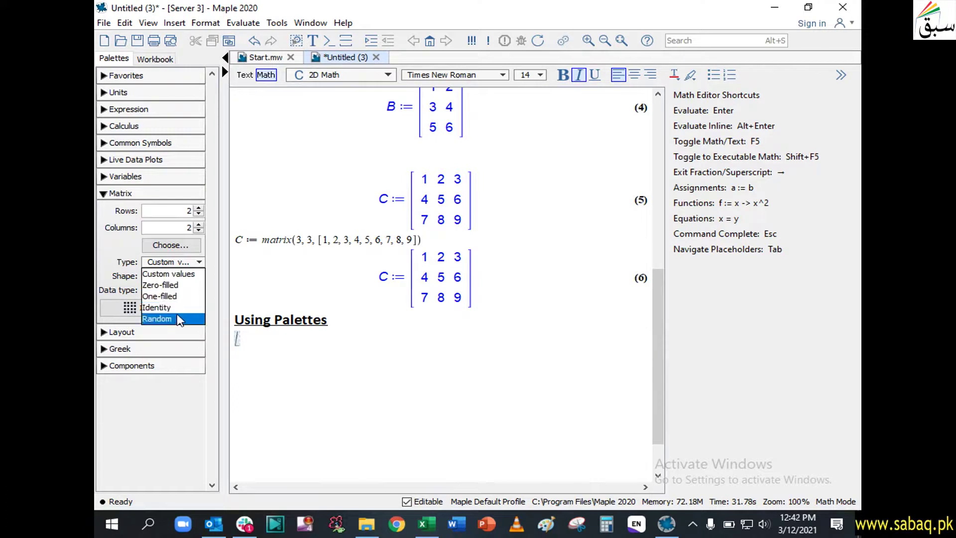
pyautogui.click(176, 275)
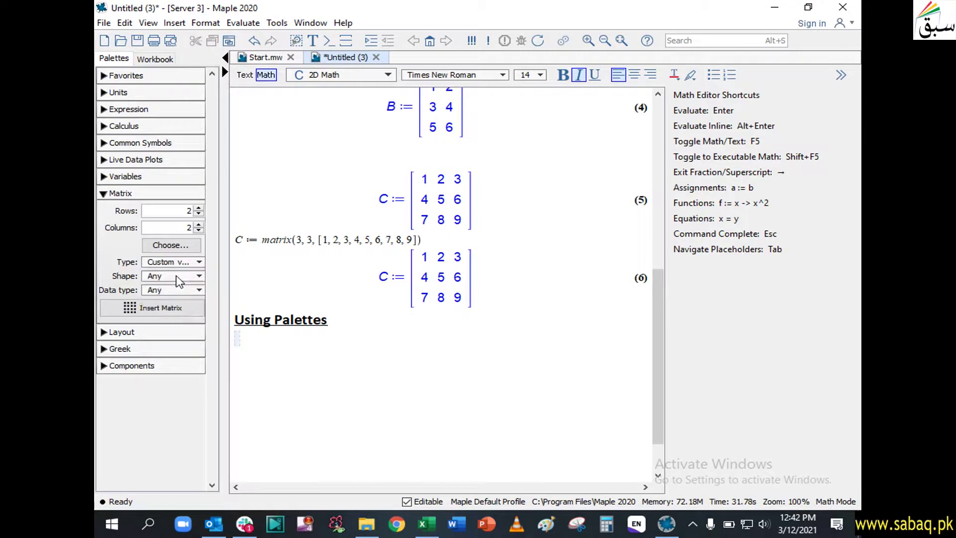
pyautogui.click(175, 309)
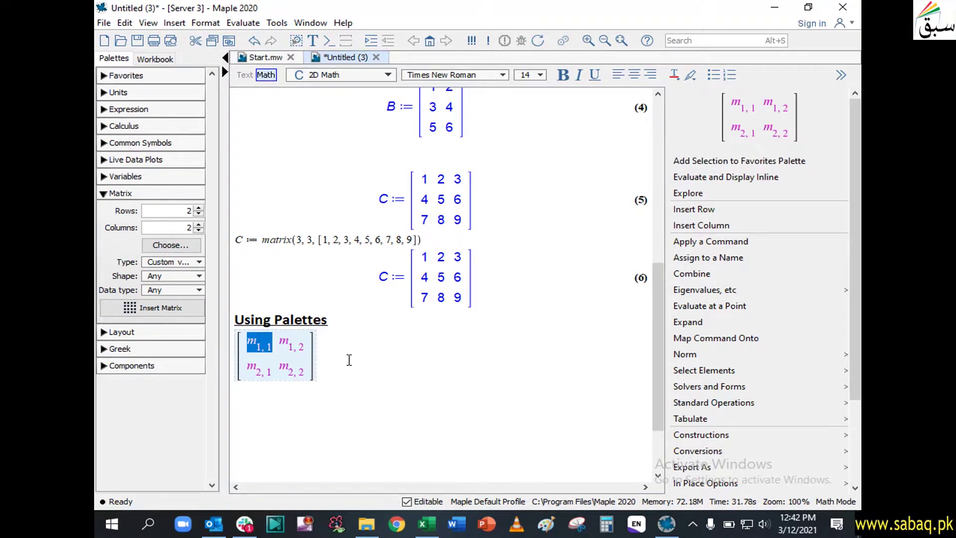
# Fill the 2 x 2 matrix row by row with 1, 2, 3, 4 and evaluate it.
pyautogui.write('1')
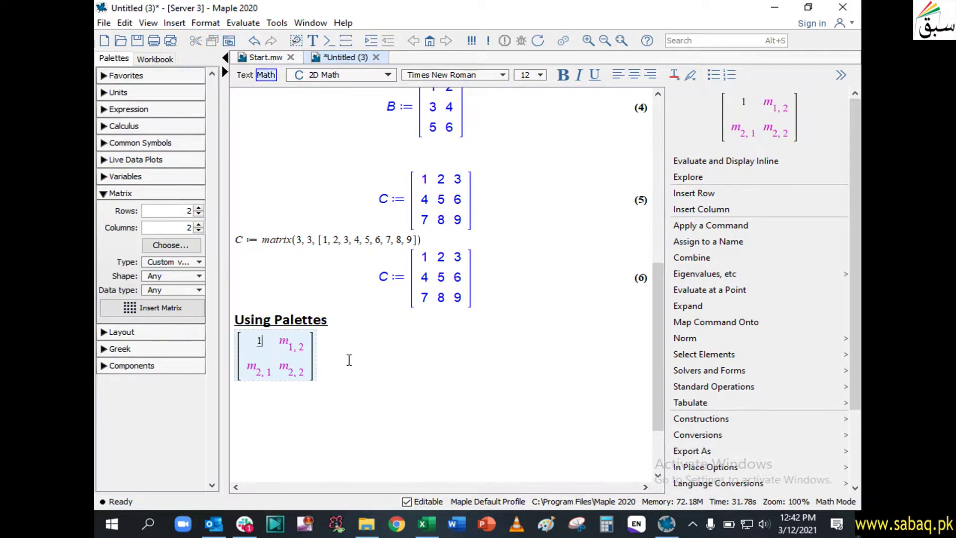
pyautogui.press('Tab')
pyautogui.write('2')
pyautogui.press('Tab')
pyautogui.write('3')
pyautogui.press('Tab')
pyautogui.write('4')
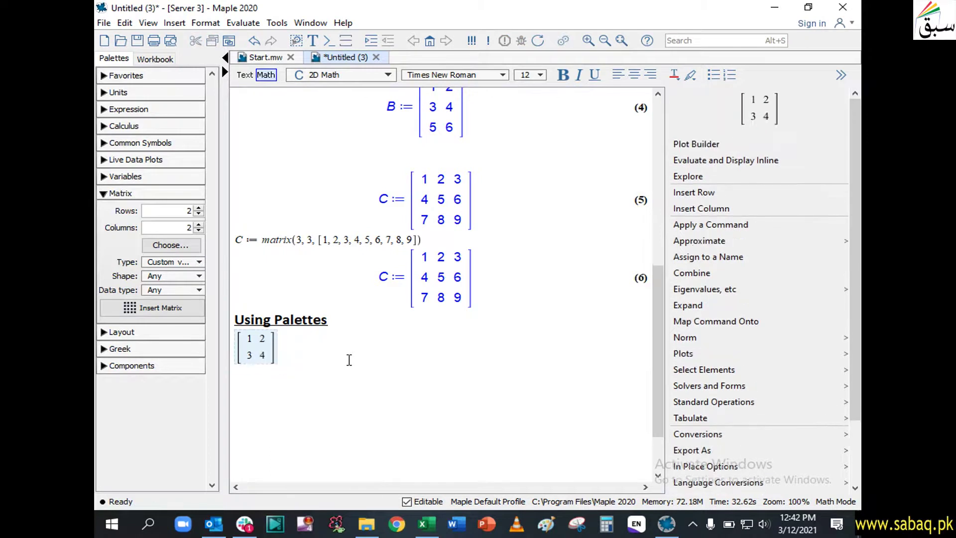
pyautogui.press('Return')
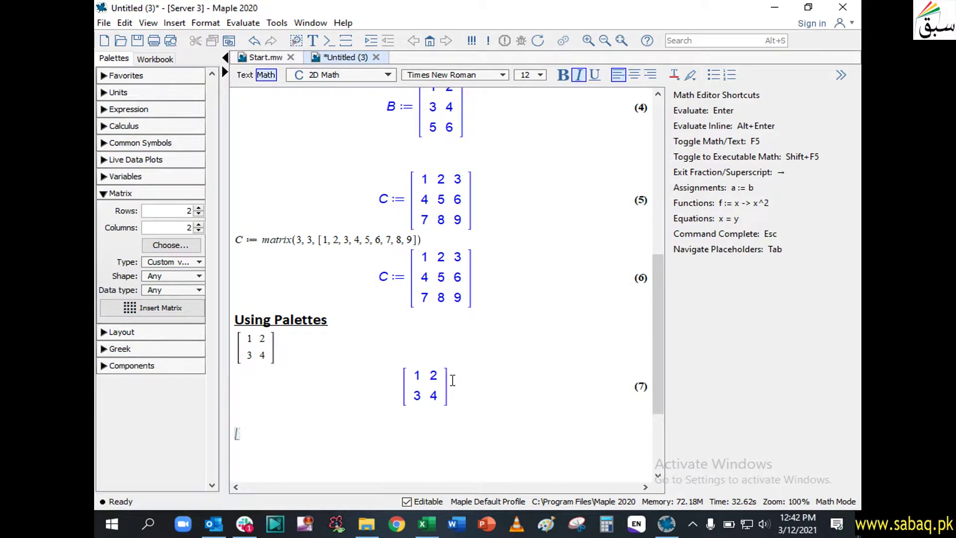
# Put "D=" in front of the 2 x 2 input matrix and evaluate the expression again.
pyautogui.hotkey('ctrl', 'z')
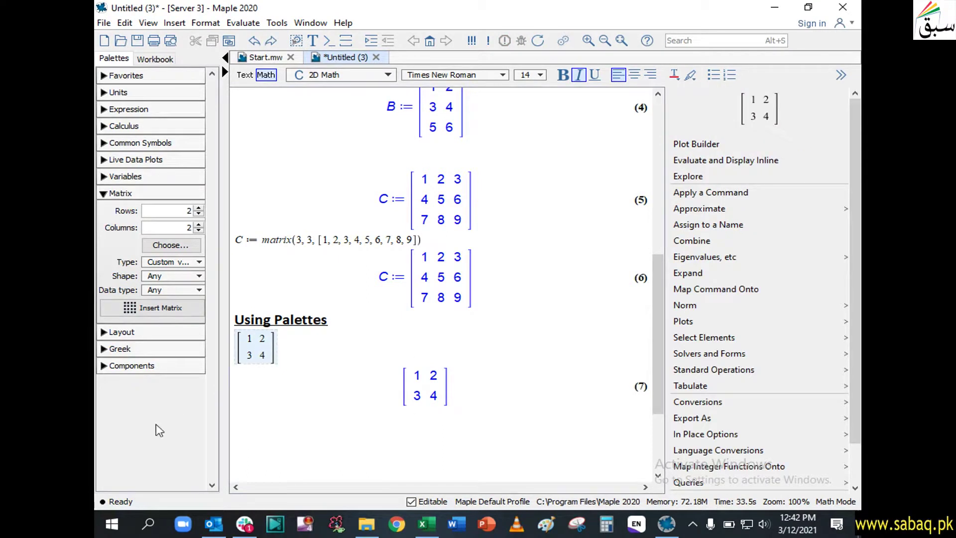
pyautogui.write('D=')
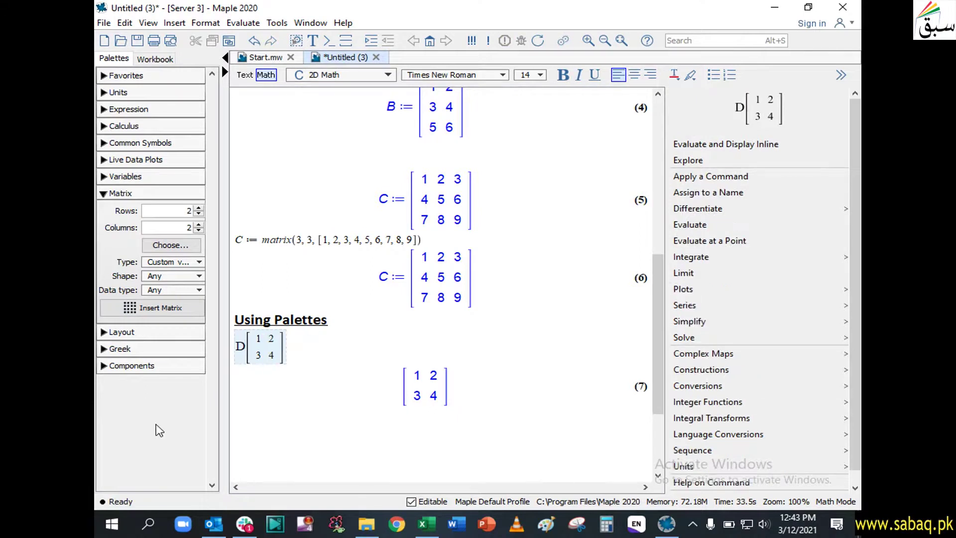
pyautogui.press('Return')
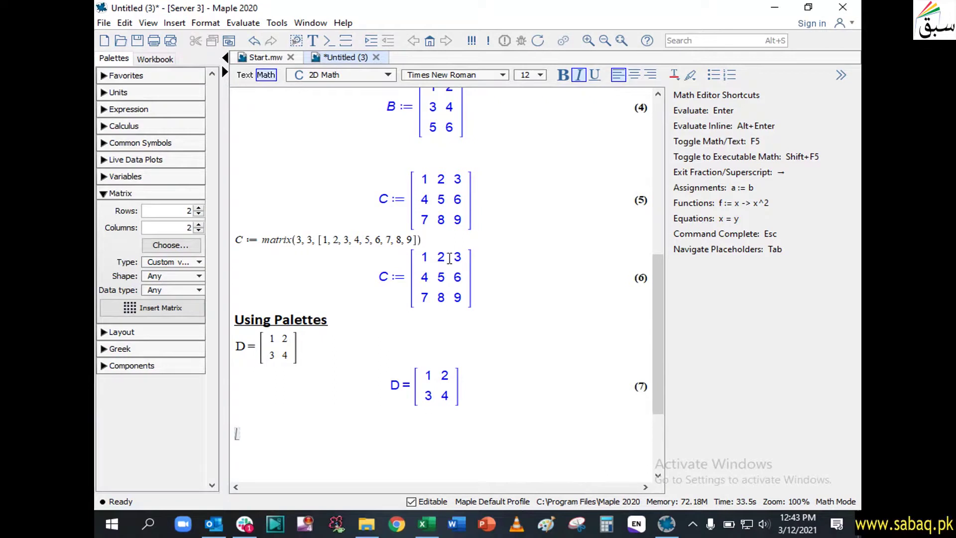
# Set the matrix size to 3 rows and 3 columns and insert the template below the D result.
pyautogui.click(198, 214)
pyautogui.click(189, 246)
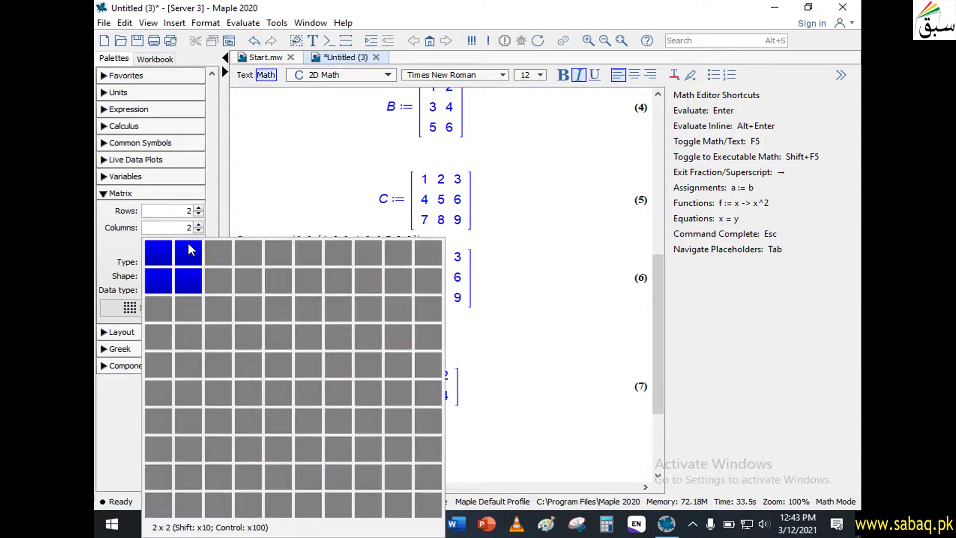
pyautogui.click(211, 300)
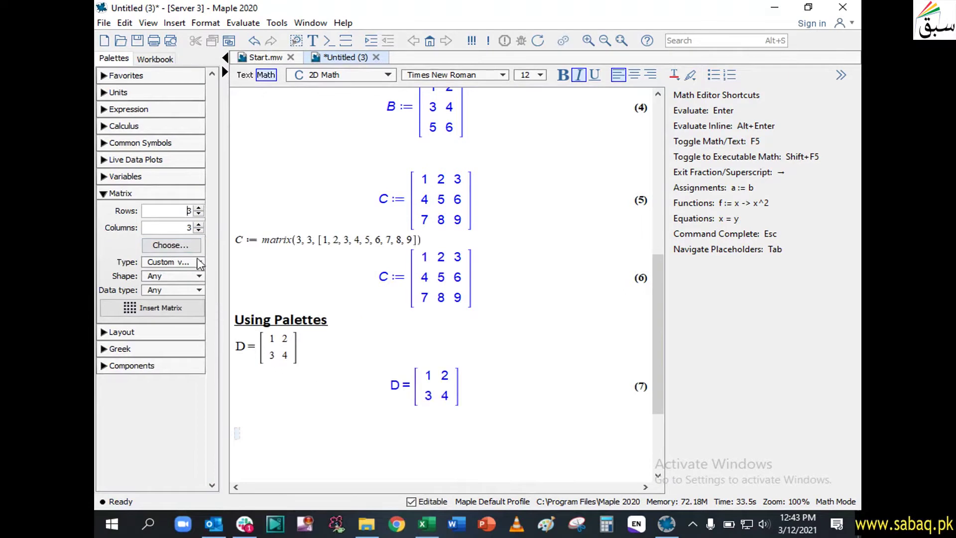
pyautogui.click(179, 309)
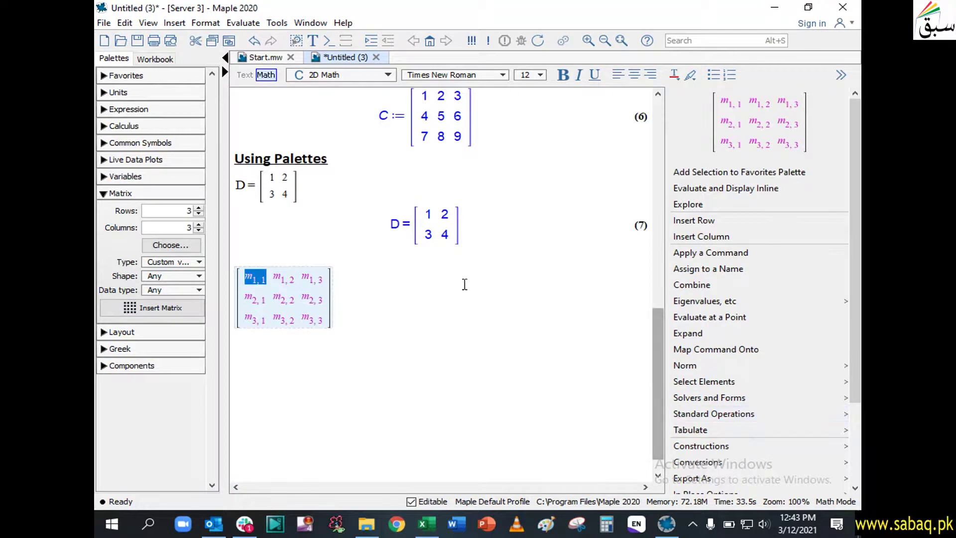
# Fill the 3 x 3 matrix row by row with the numbers 1 to 9 and evaluate it.
pyautogui.write('1')
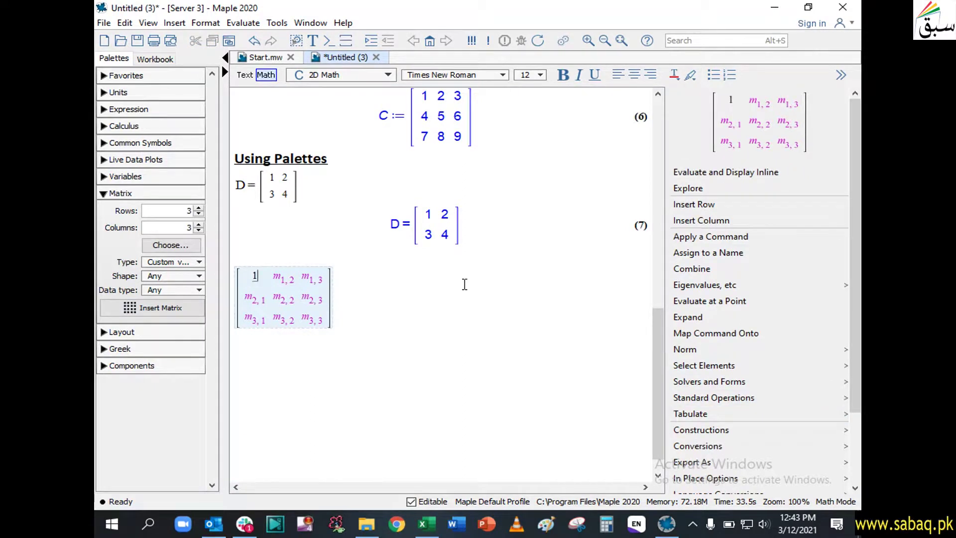
pyautogui.press('Tab')
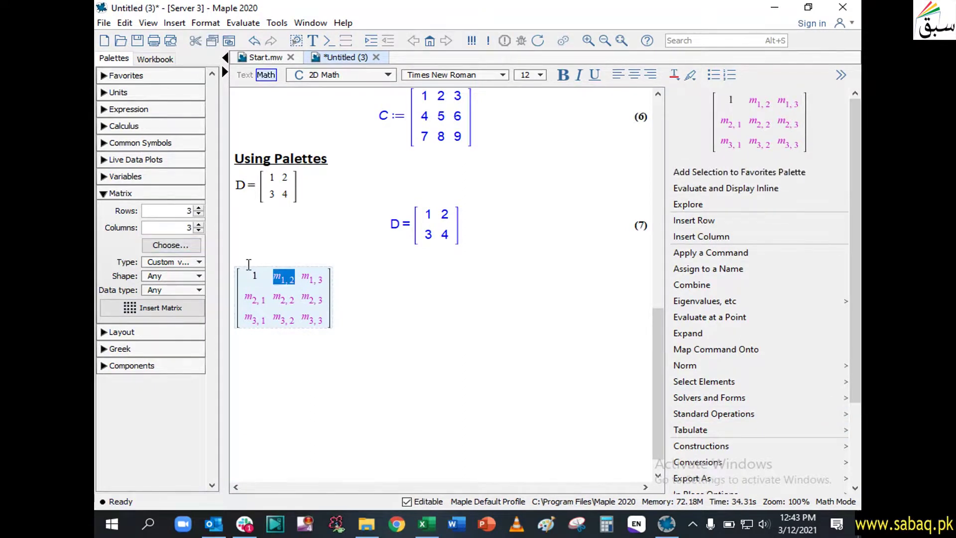
pyautogui.write('2')
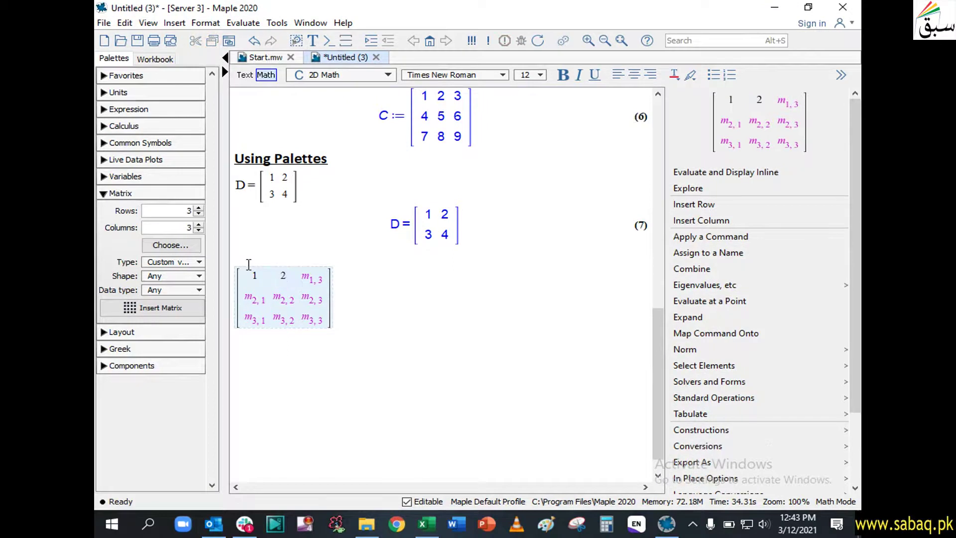
pyautogui.press('Tab')
pyautogui.write('3')
pyautogui.press('Tab')
pyautogui.write('4')
pyautogui.press('Tab')
pyautogui.write('5')
pyautogui.press('Tab')
pyautogui.write('6')
pyautogui.press('Tab')
pyautogui.write('7')
pyautogui.press('Tab')
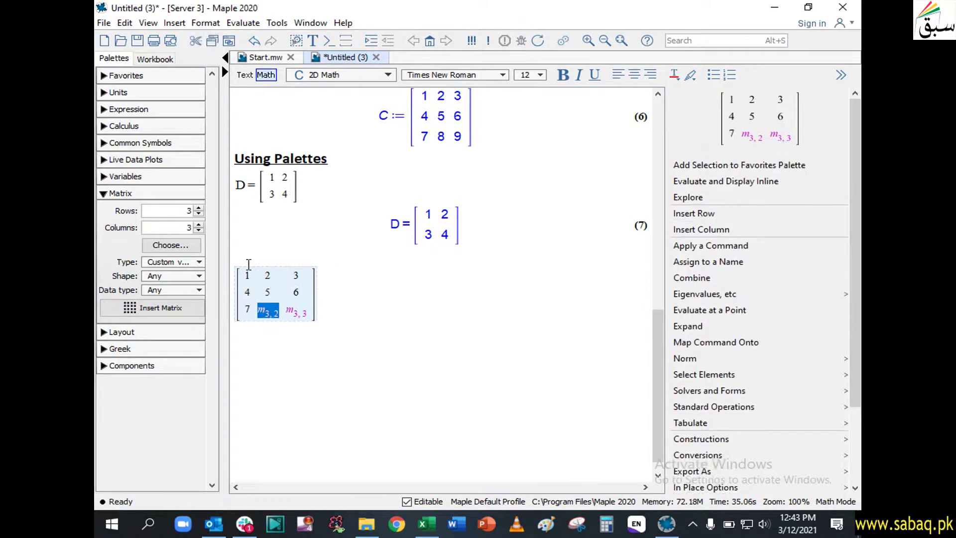
pyautogui.write('8')
pyautogui.press('Tab')
pyautogui.write('9')
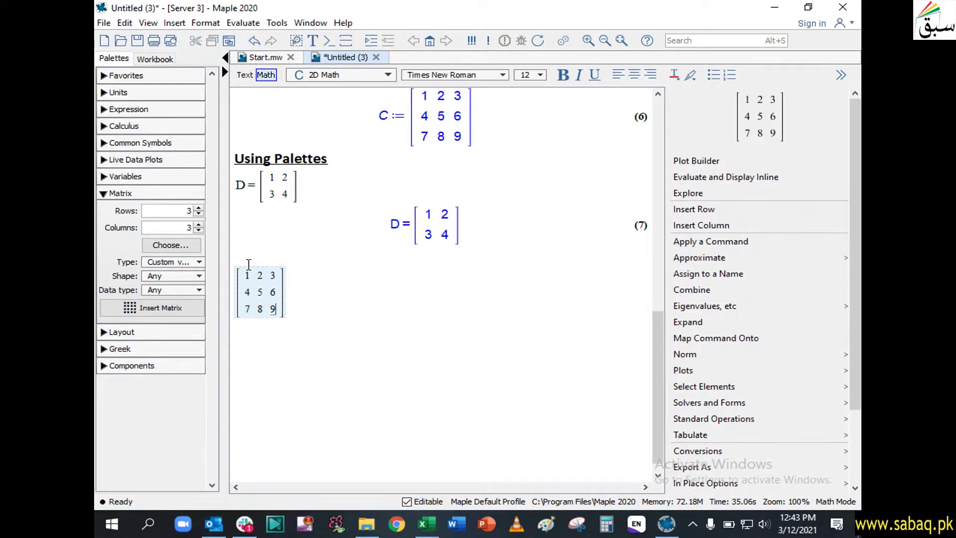
pyautogui.press('Return')
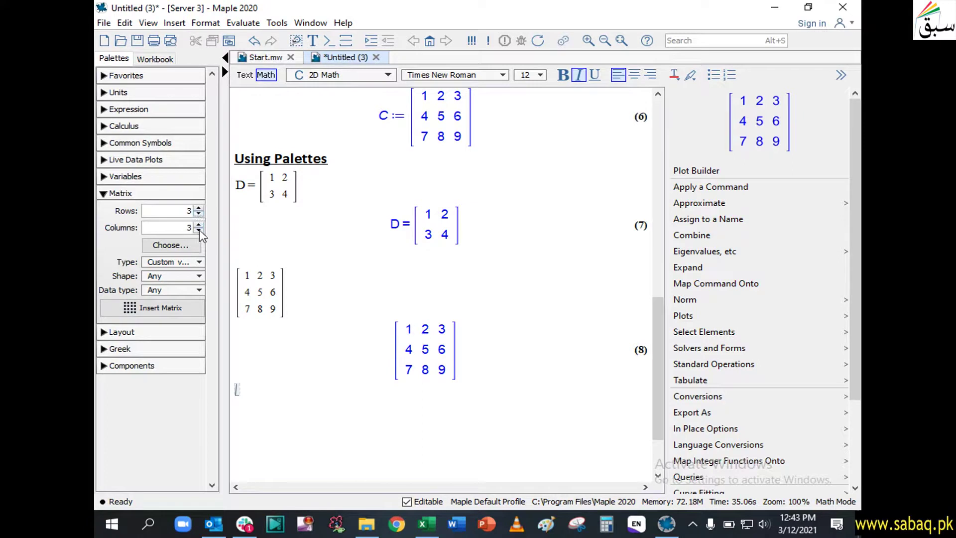
# Insert a matrix template with 3 rows and 2 columns below the evaluated 3 x 3 matrix.
pyautogui.click(178, 244)
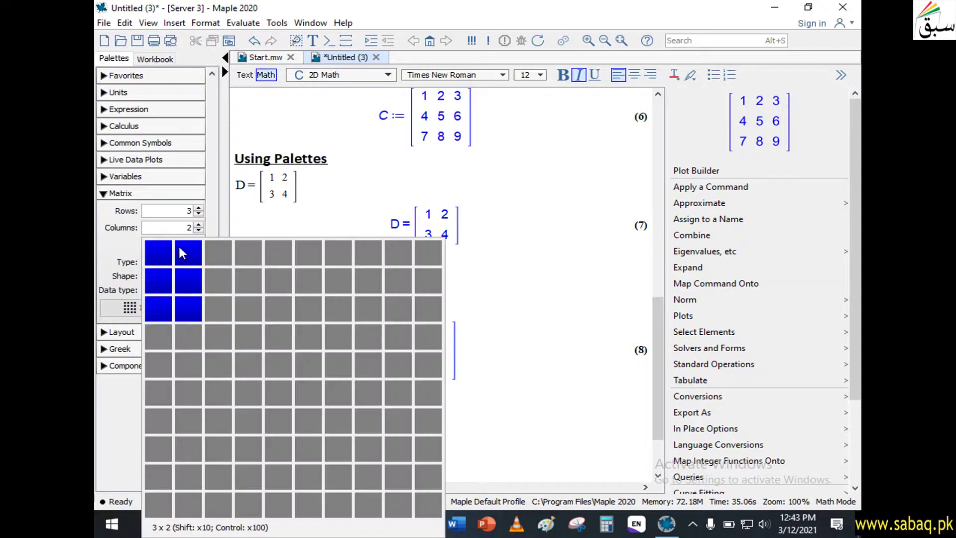
pyautogui.click(184, 302)
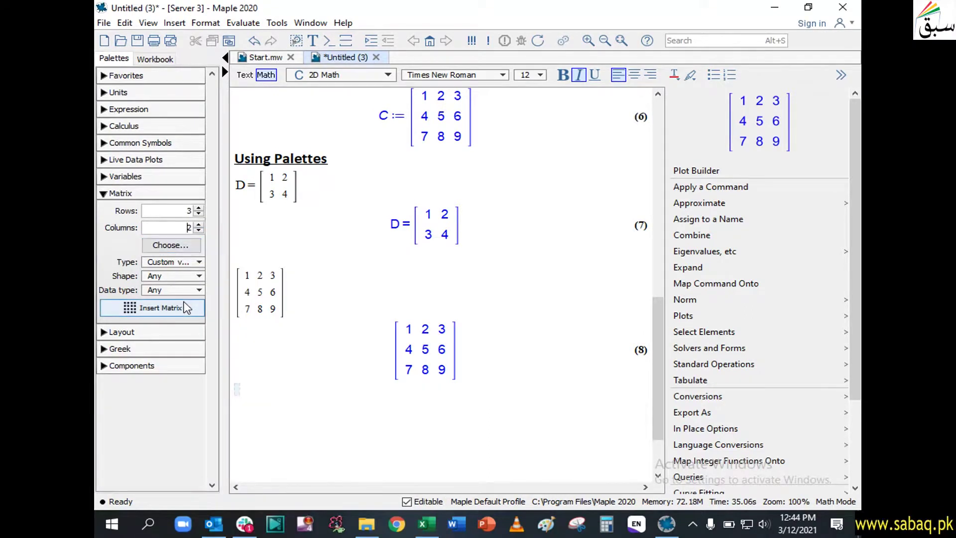
pyautogui.click(186, 307)
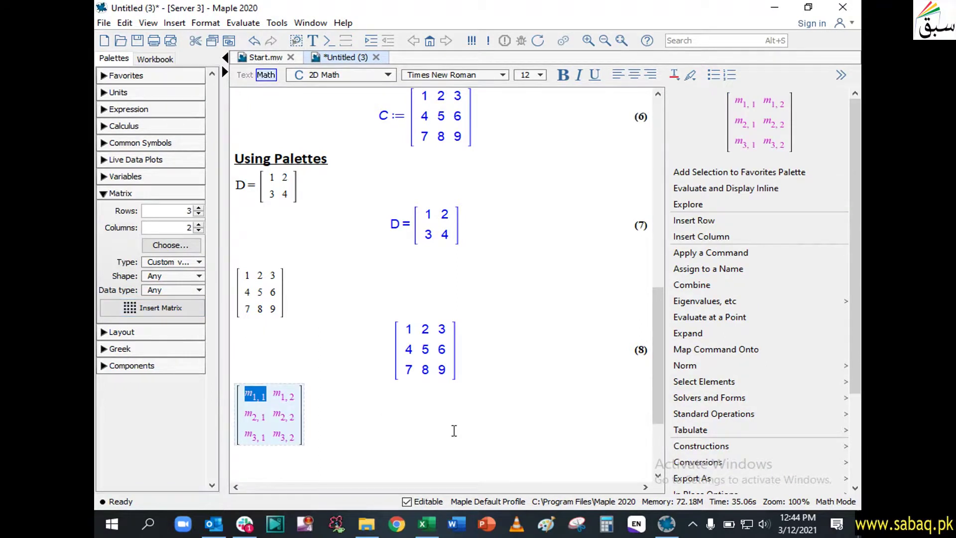
# Fill the 3 x 2 matrix row by row with the numbers 1 to 6 and evaluate it.
pyautogui.write('1')
pyautogui.press('Tab')
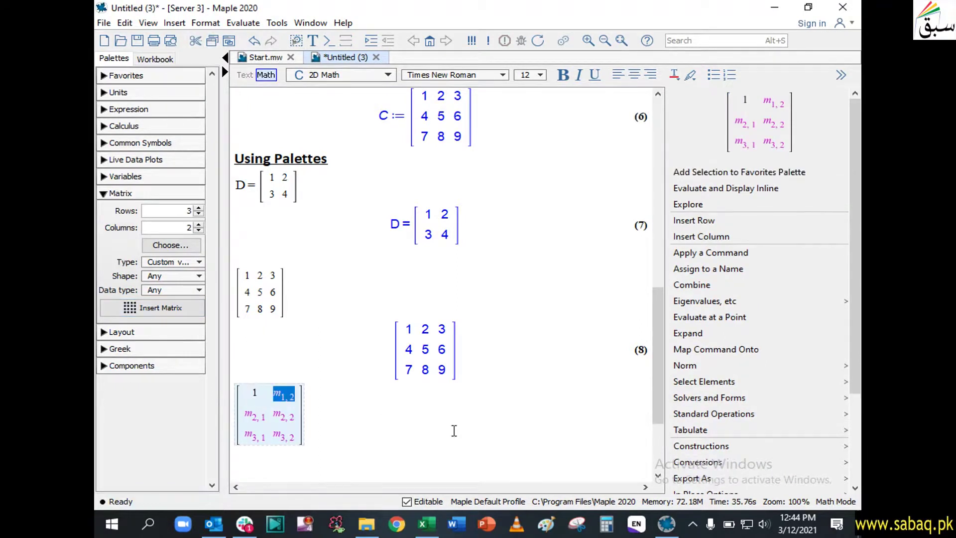
pyautogui.write('2')
pyautogui.press('Tab')
pyautogui.write('3')
pyautogui.press('Tab')
pyautogui.write('4')
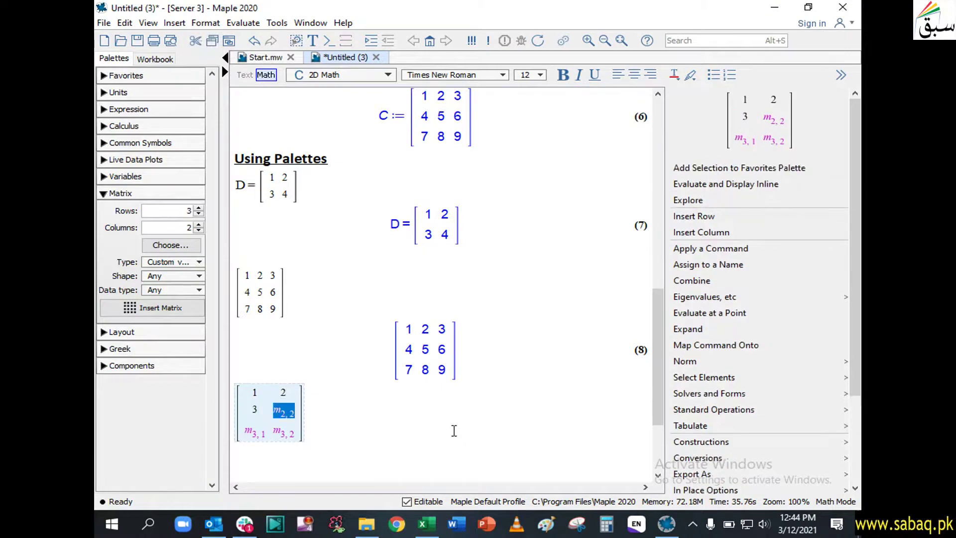
pyautogui.press('Tab')
pyautogui.write('5')
pyautogui.press('Tab')
pyautogui.write('6')
pyautogui.press('Return')
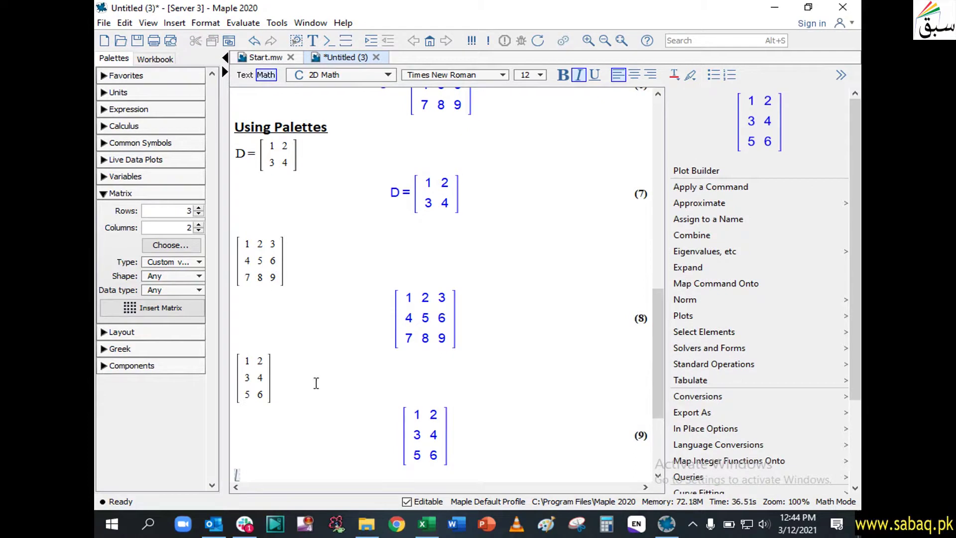
# Put "E=" in front of the 3 x 2 input matrix and evaluate the expression again.
pyautogui.click(237, 375)
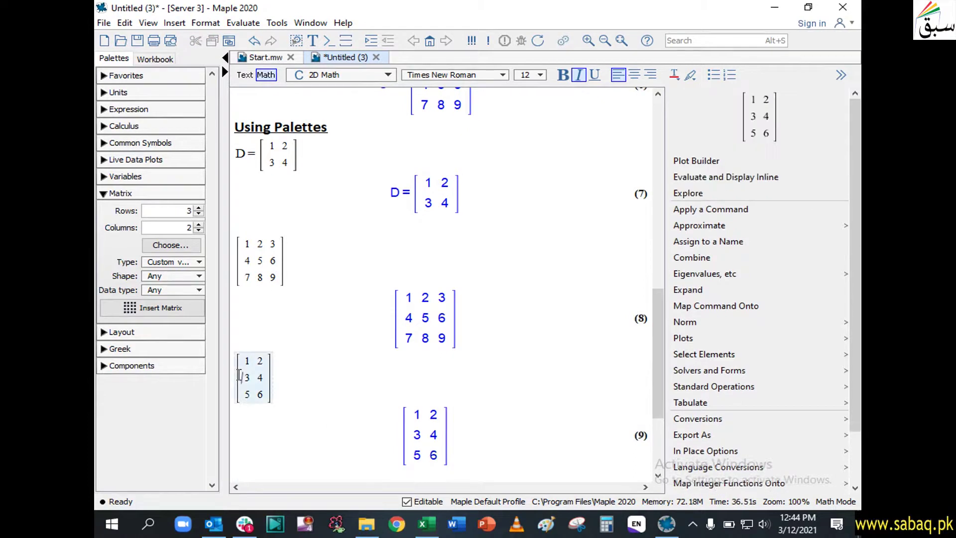
pyautogui.write('E=')
pyautogui.press('Return')
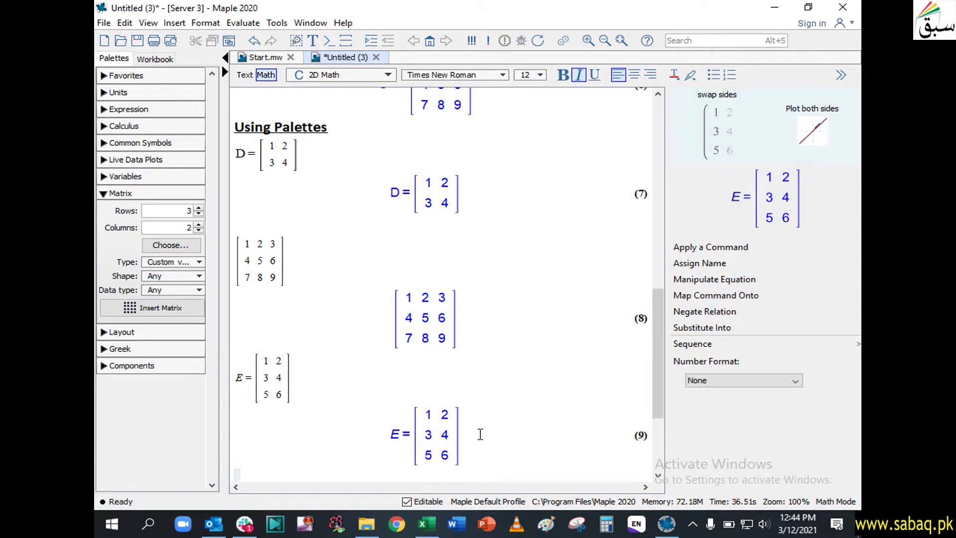
# Start a new expression "O=" below the E result and set the matrix size to 4 rows and 4 columns.
pyautogui.moveTo(658, 390); pyautogui.dragTo(692, 411)
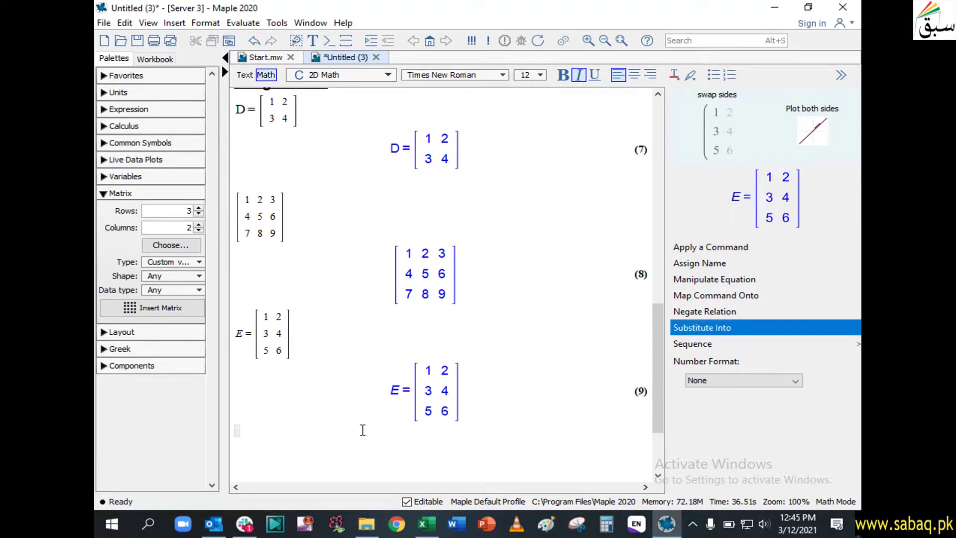
pyautogui.write('0')
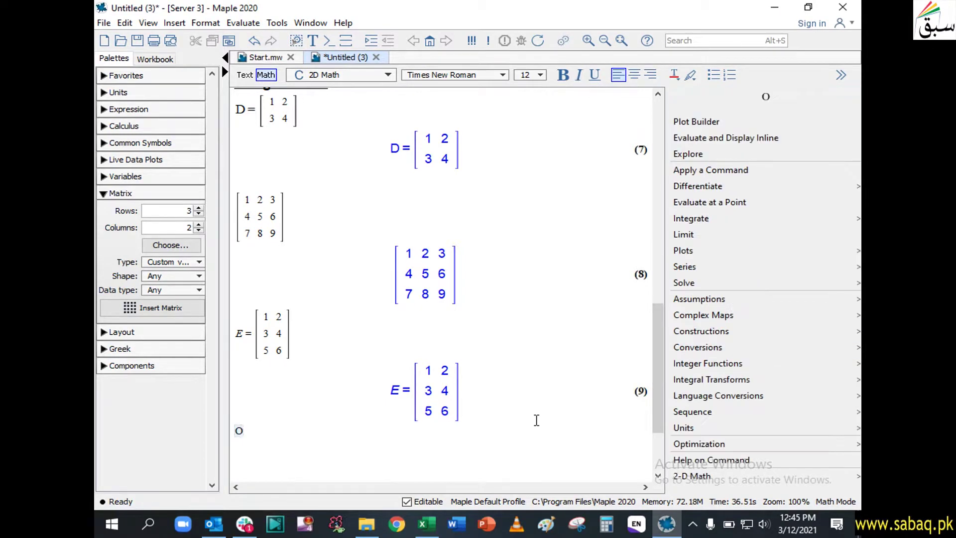
pyautogui.write('=')
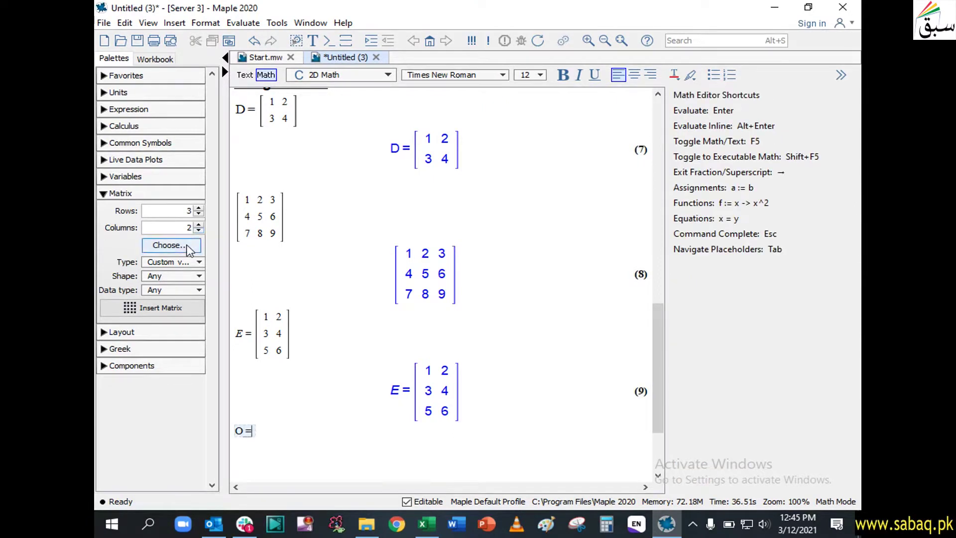
pyautogui.click(188, 245)
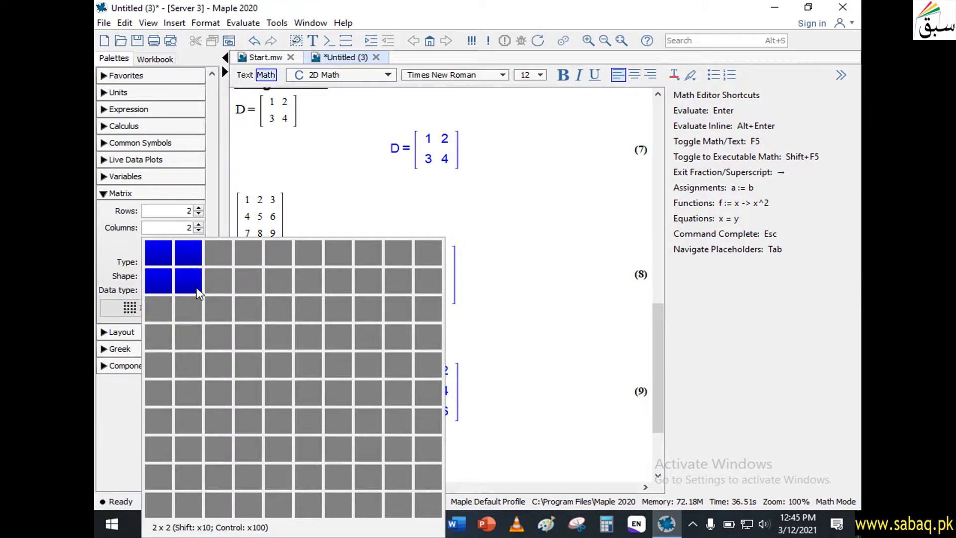
pyautogui.click(242, 334)
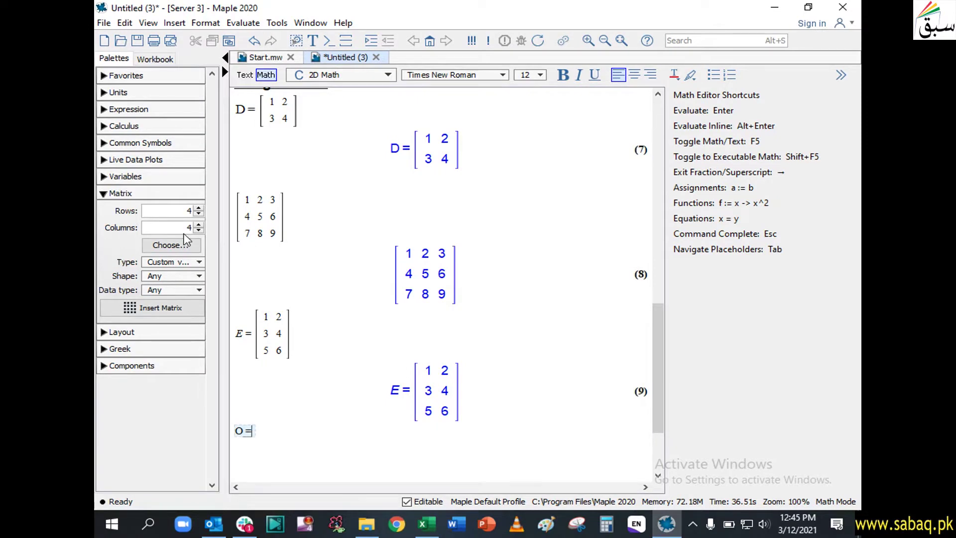
# Insert a Zero-filled matrix after "O=" and evaluate the expression.
pyautogui.click(198, 262)
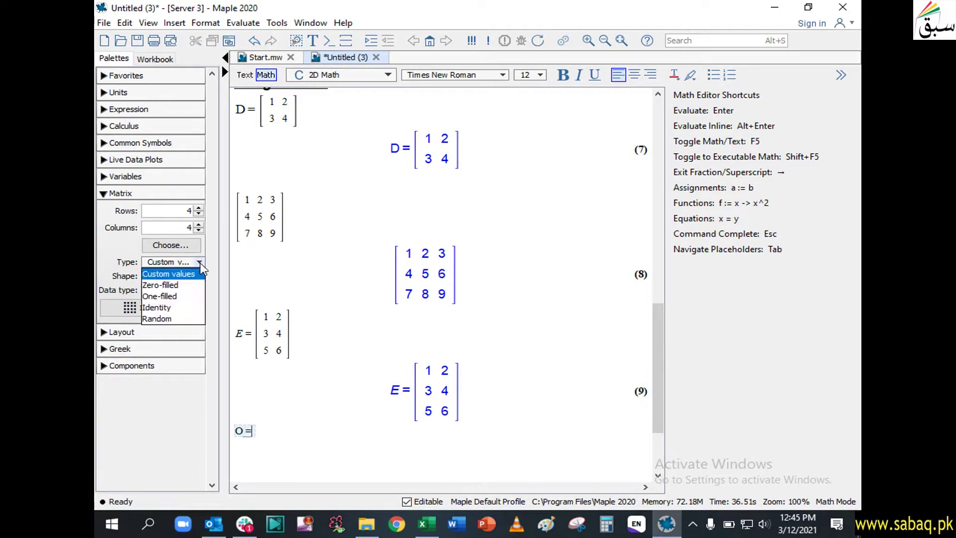
pyautogui.click(178, 283)
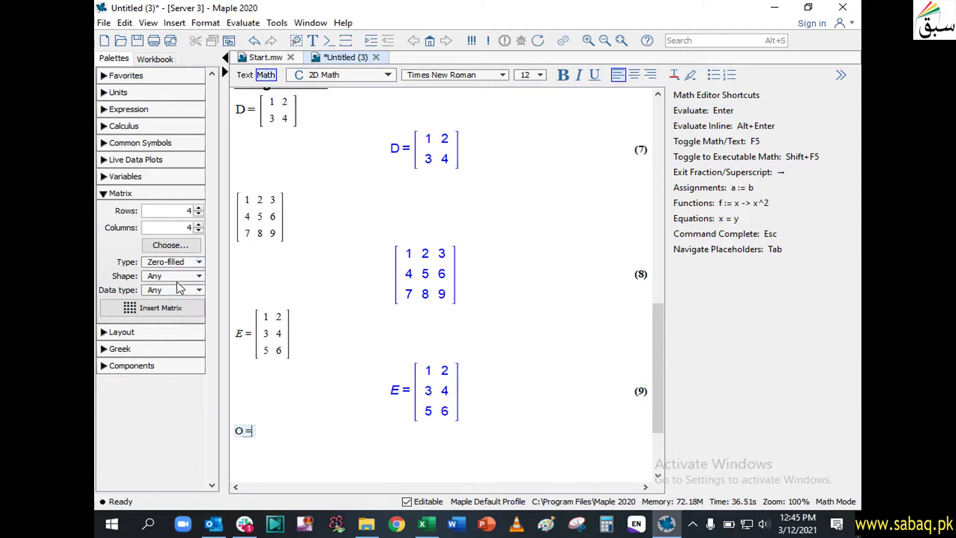
pyautogui.click(175, 310)
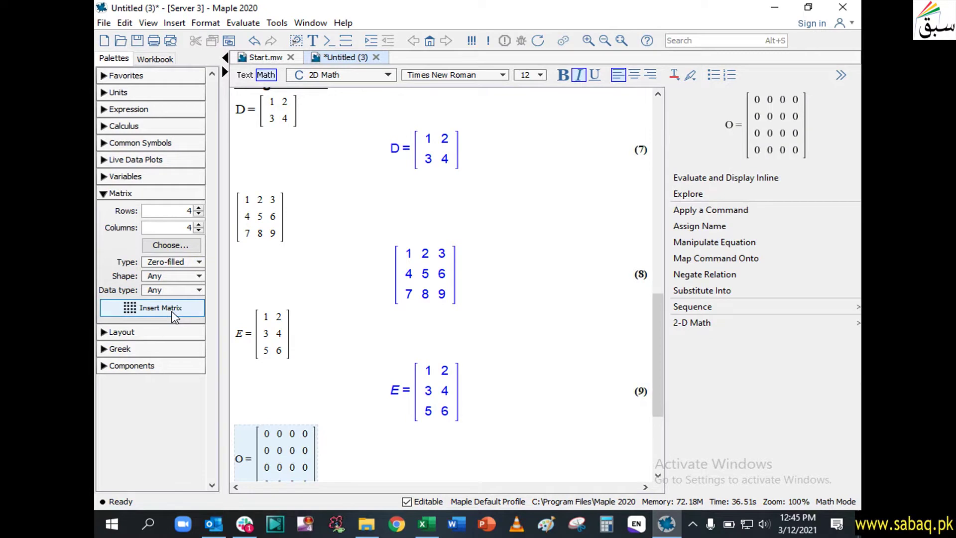
pyautogui.press('Return')
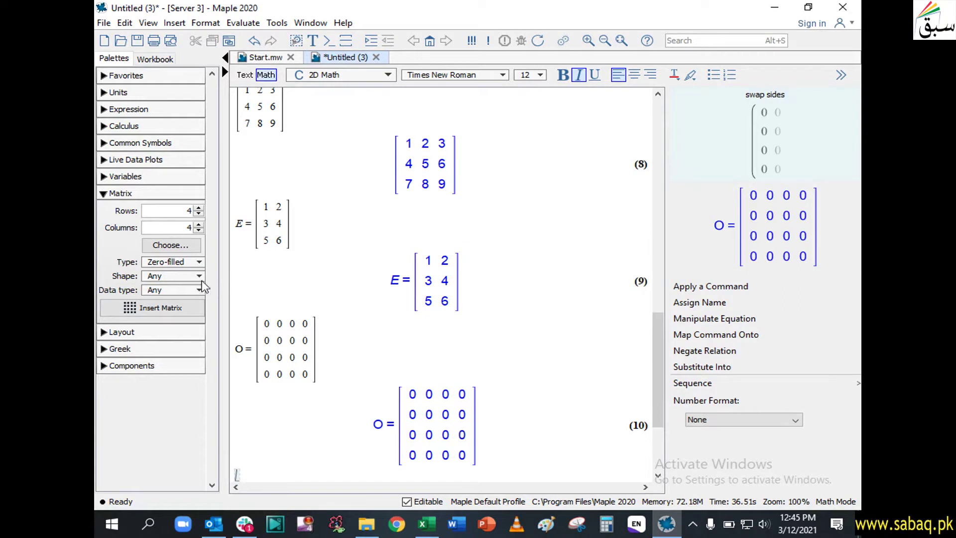
# Insert a One-filled 4 x 4 matrix below the O result and evaluate it.
pyautogui.click(199, 263)
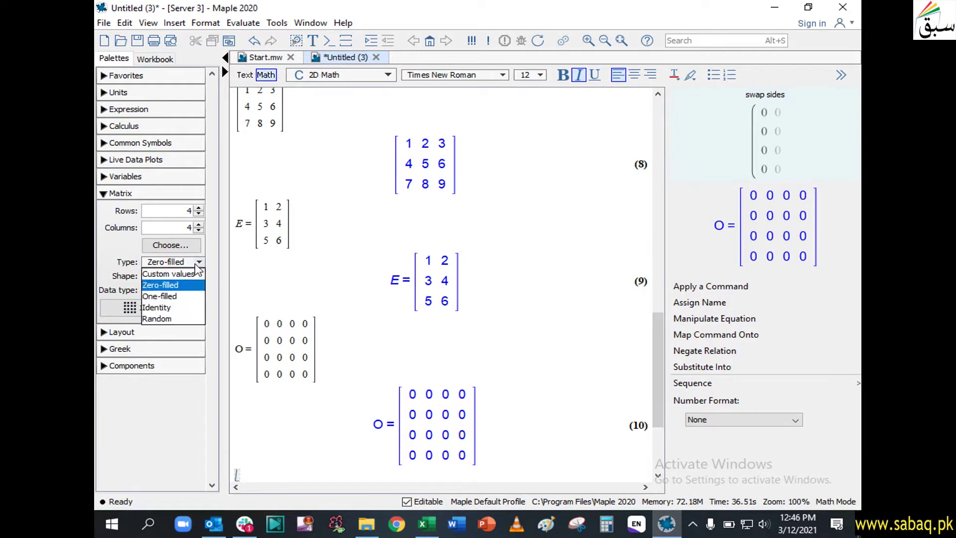
pyautogui.click(189, 298)
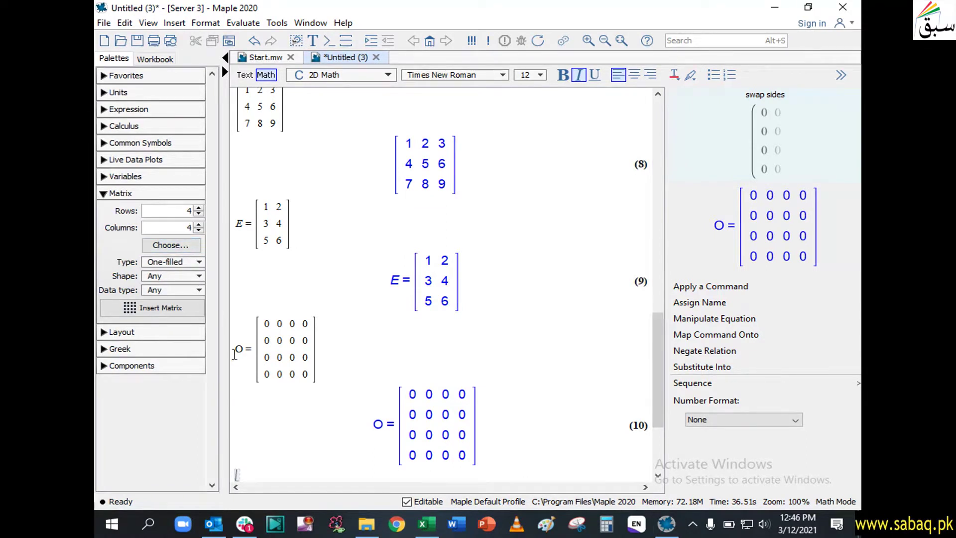
pyautogui.click(172, 308)
pyautogui.press('Return')
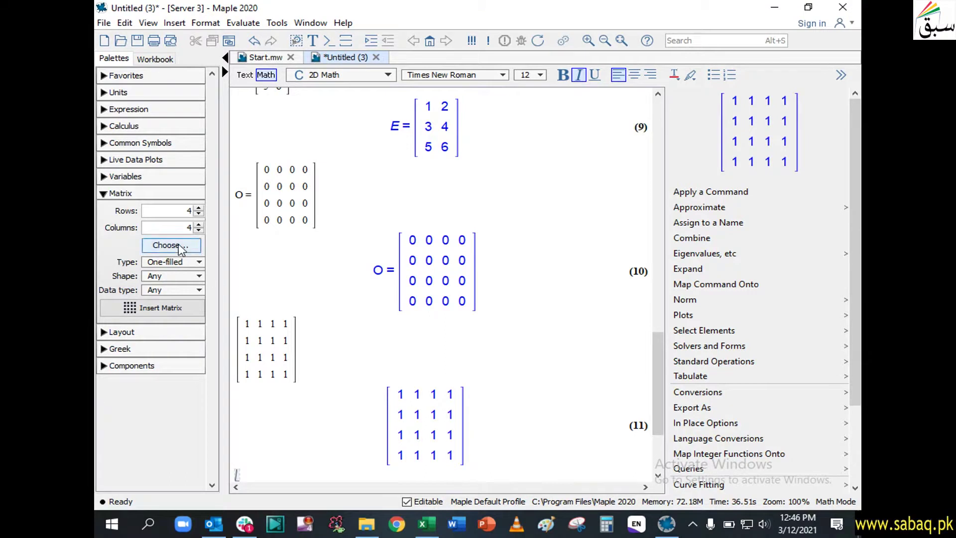
# Insert an Identity matrix with 3 rows and 3 columns below the matrix of ones and evaluate it.
pyautogui.click(180, 246)
pyautogui.click(218, 312)
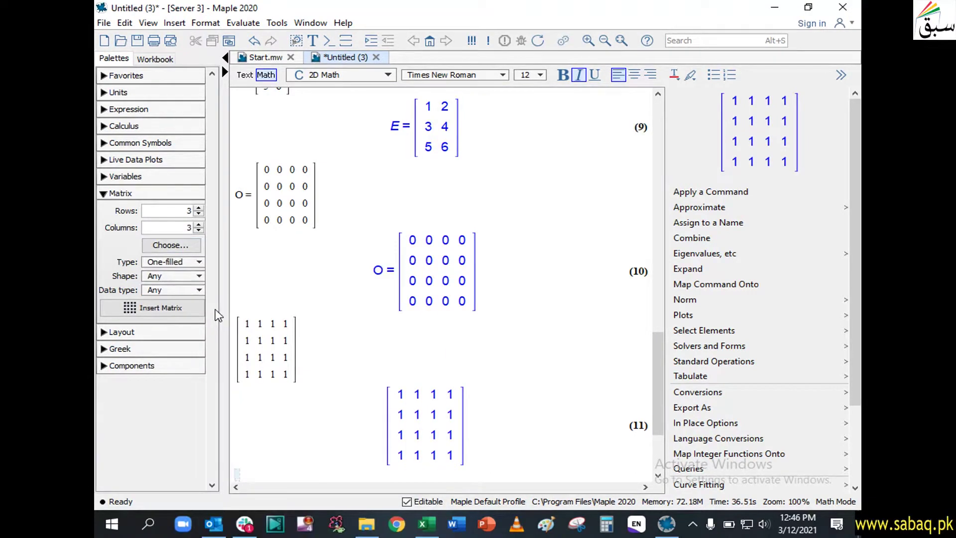
pyautogui.click(198, 261)
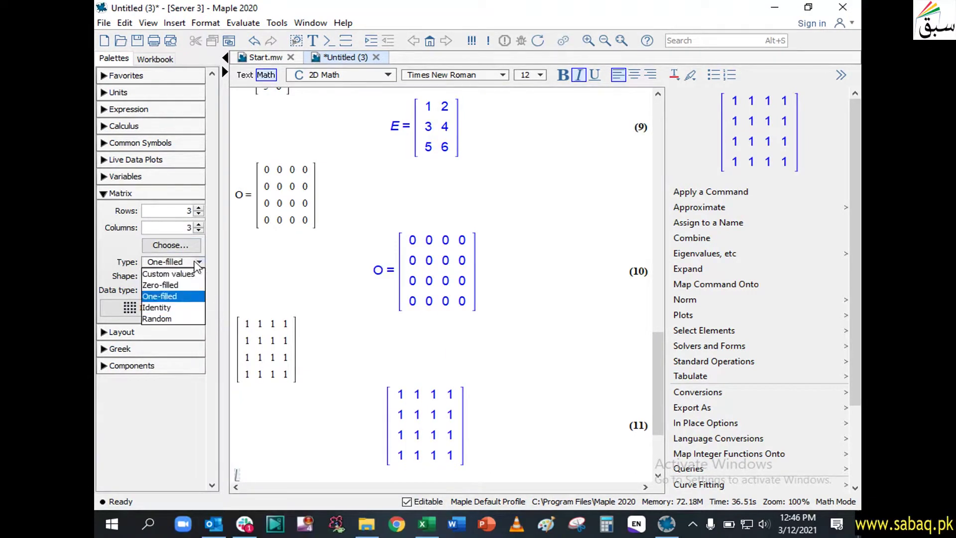
pyautogui.click(182, 307)
pyautogui.click(167, 309)
pyautogui.press('Return')
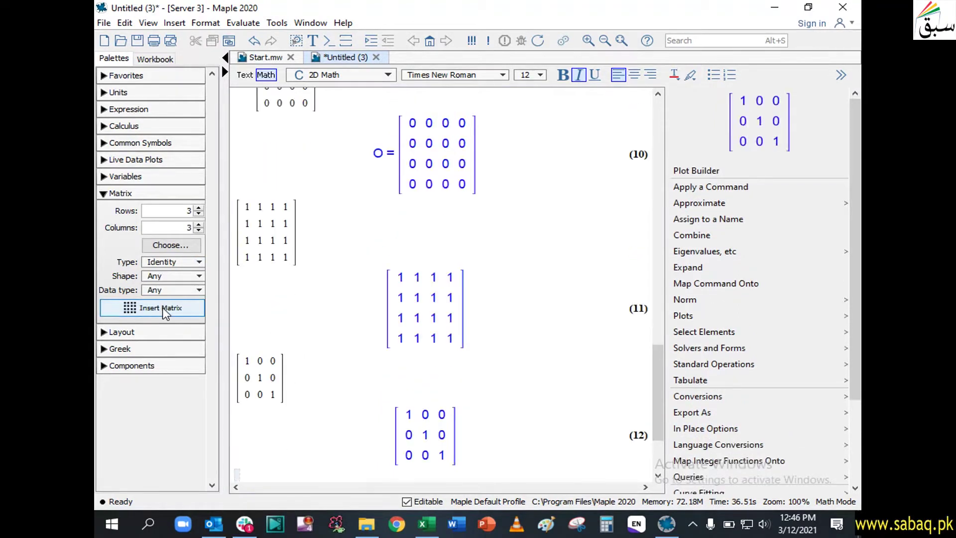
# Insert a Random 3 x 3 matrix below the identity matrix result and evaluate it.
pyautogui.moveTo(655, 414); pyautogui.dragTo(658, 443)
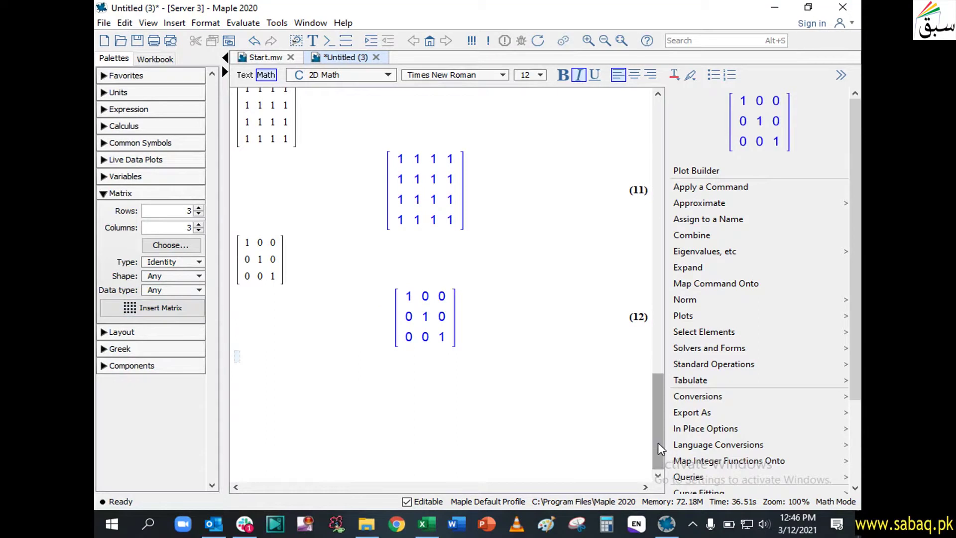
pyautogui.click(199, 262)
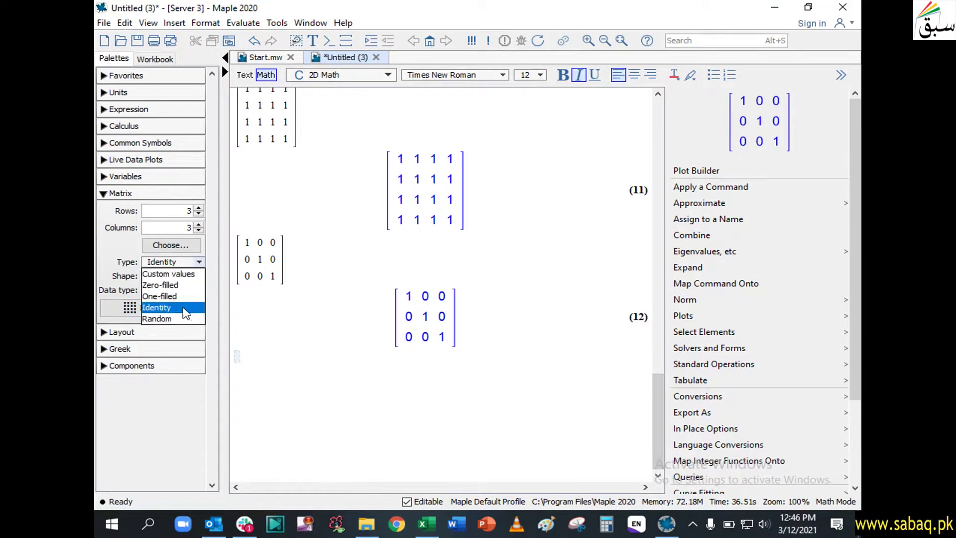
pyautogui.click(185, 319)
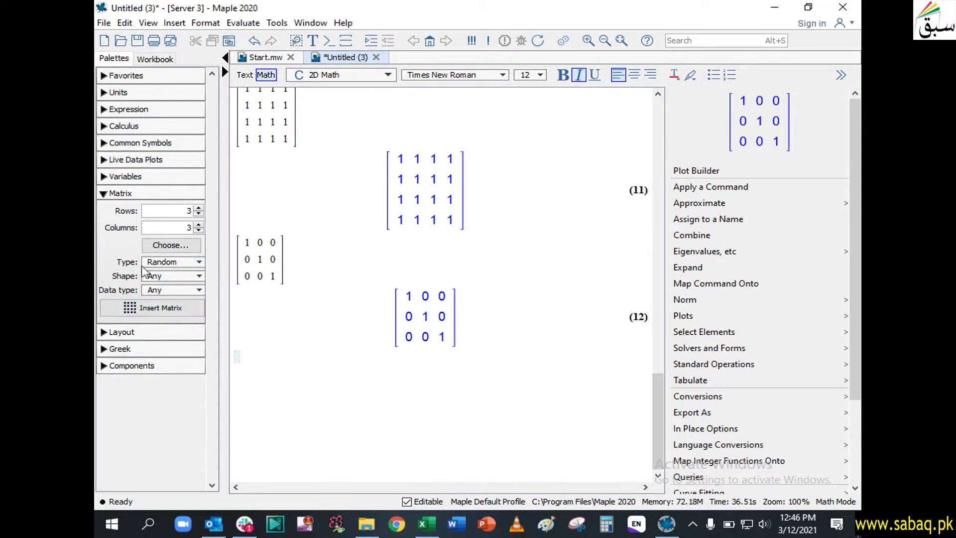
pyautogui.click(170, 310)
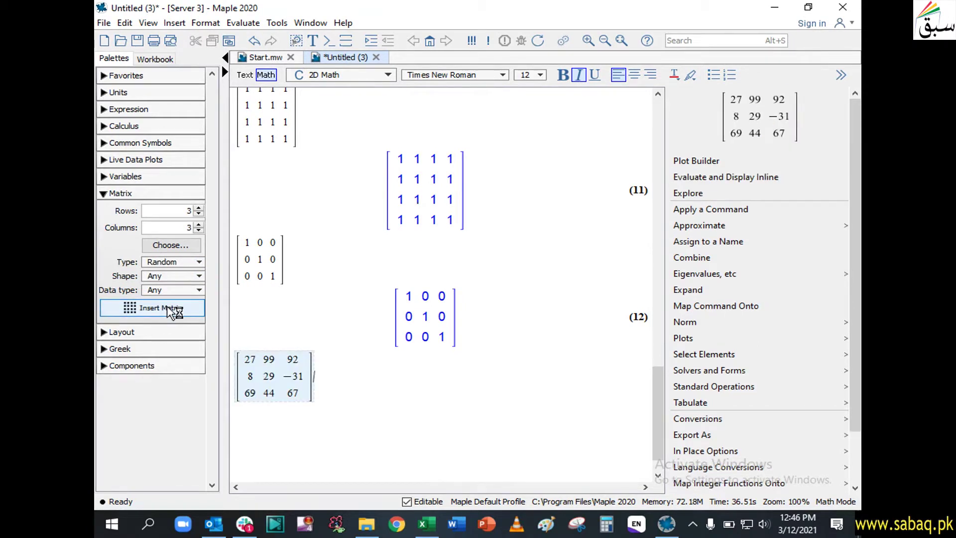
pyautogui.press('Return')
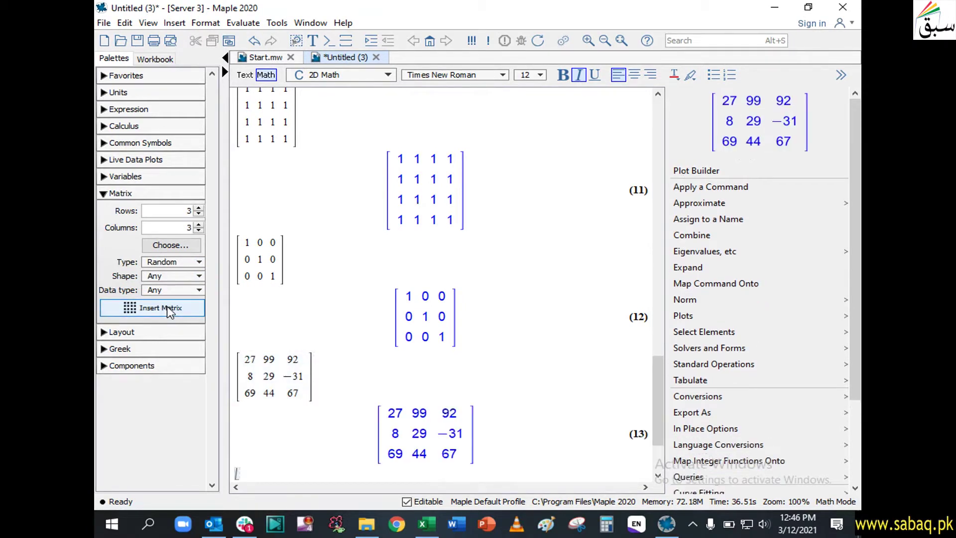
# Insert a 3 x 3 matrix of type Custom values below the random matrix and evaluate it with its placeholders unfilled.
pyautogui.click(183, 264)
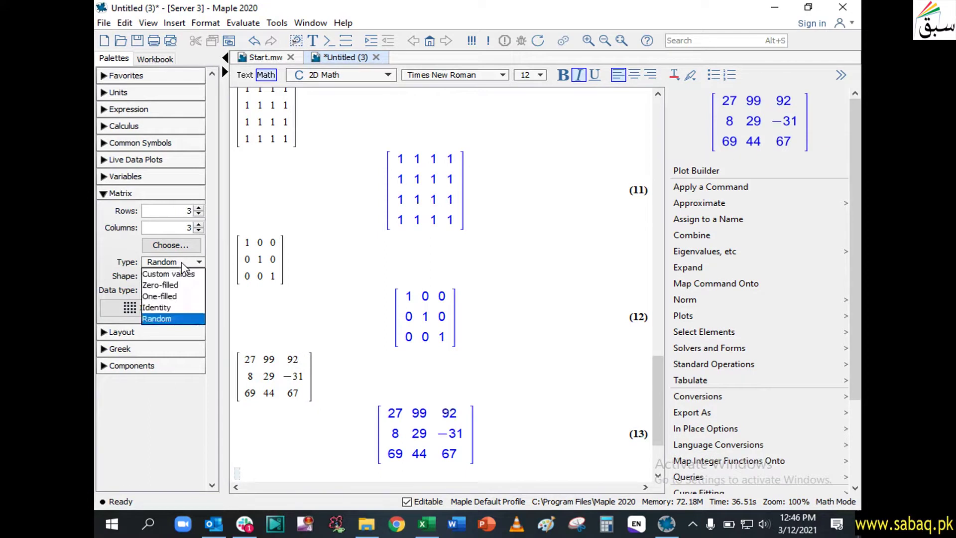
pyautogui.click(192, 275)
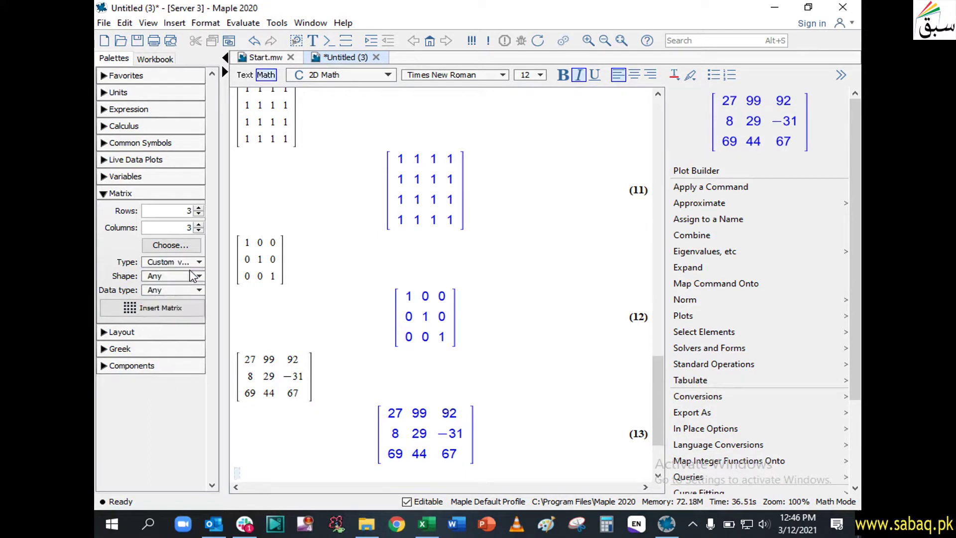
pyautogui.click(182, 310)
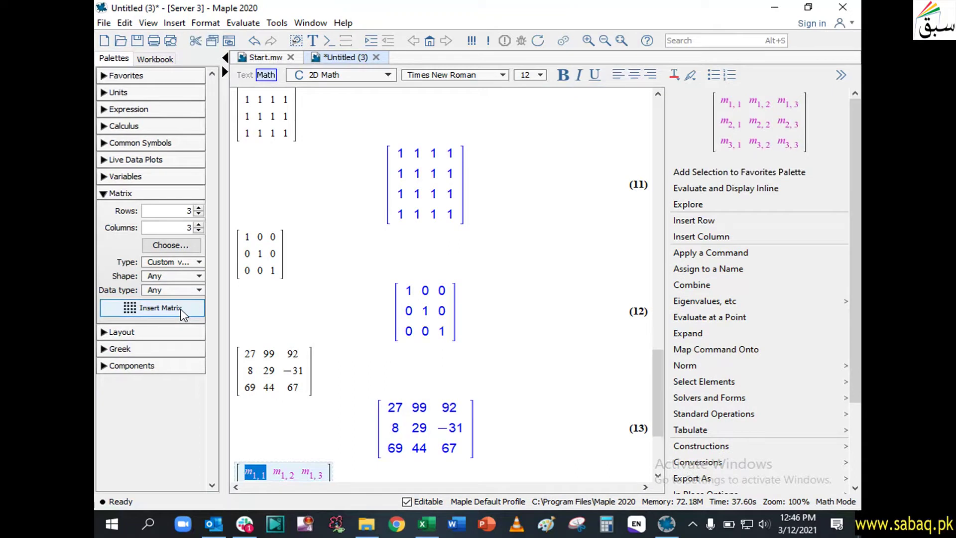
pyautogui.moveTo(657, 423); pyautogui.dragTo(661, 456)
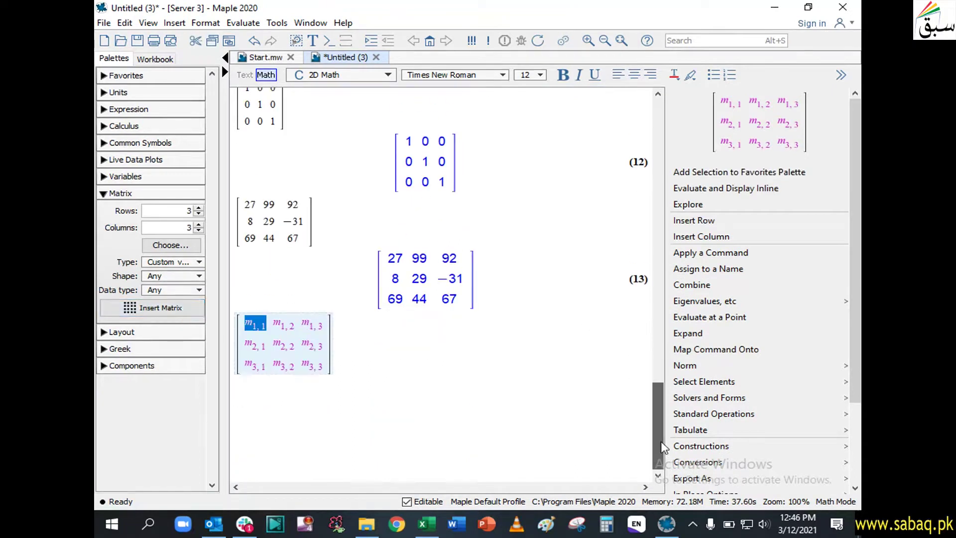
pyautogui.press('Return')
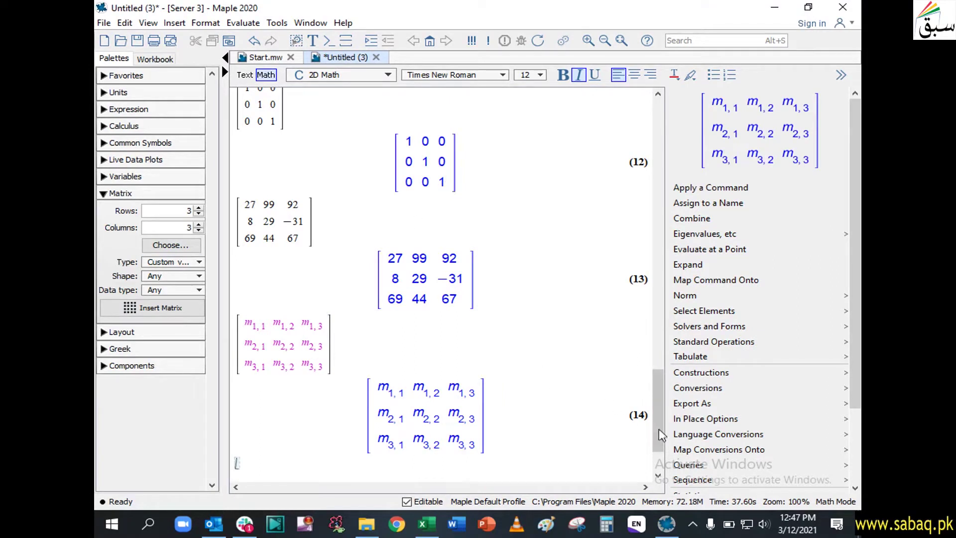
# Load the MTM package with the command "with(MTM) :" below the placeholder matrix result.
pyautogui.moveTo(657, 435); pyautogui.dragTo(661, 475)
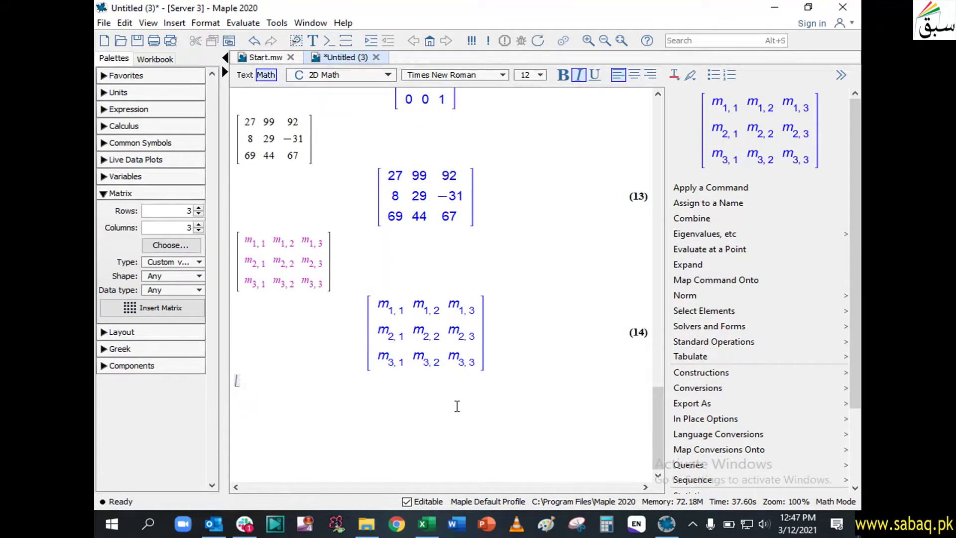
pyautogui.write('with')
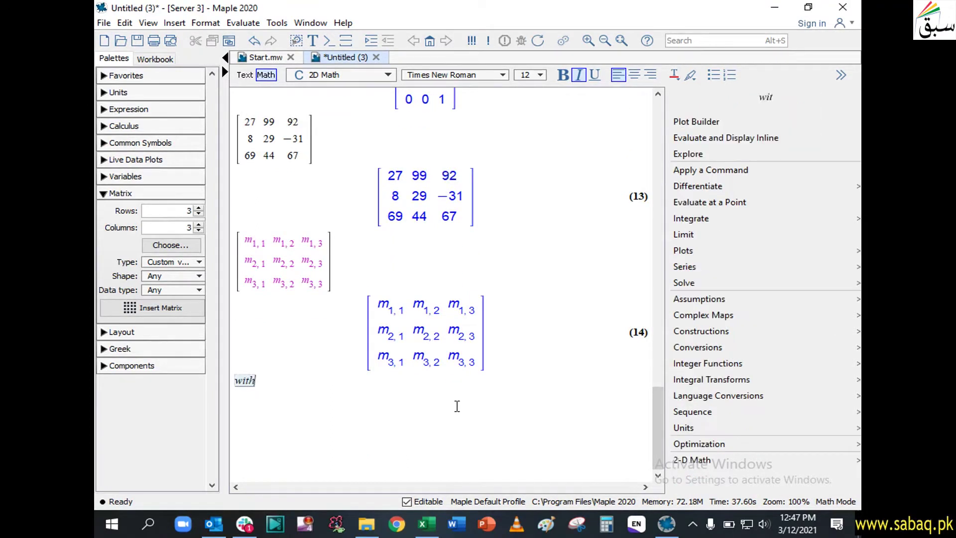
pyautogui.write('(MTM) :')
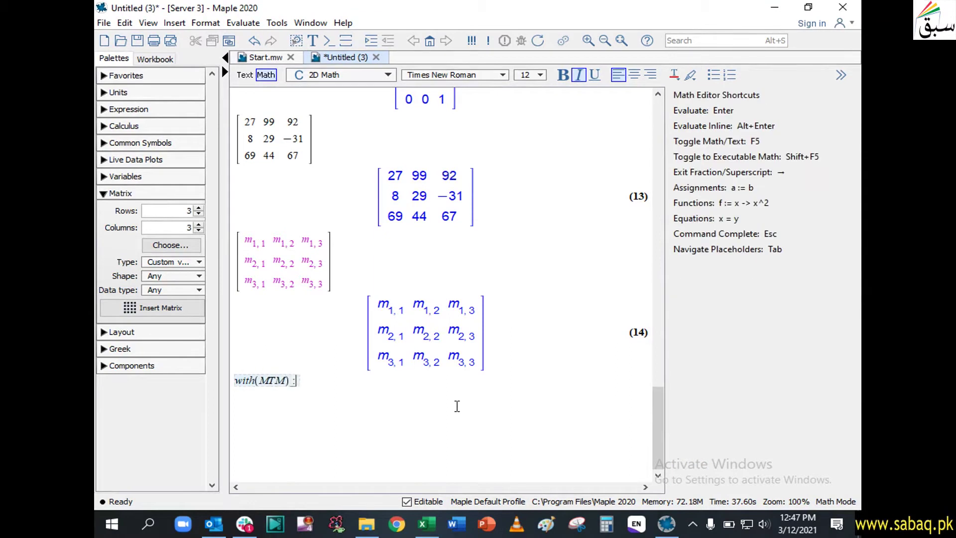
pyautogui.press('Return')
pyautogui.press('Return')
# Create a 2 x 2 zero matrix by evaluating "Matrix(2)" below the with(MTM) line.
pyautogui.write('Ma')
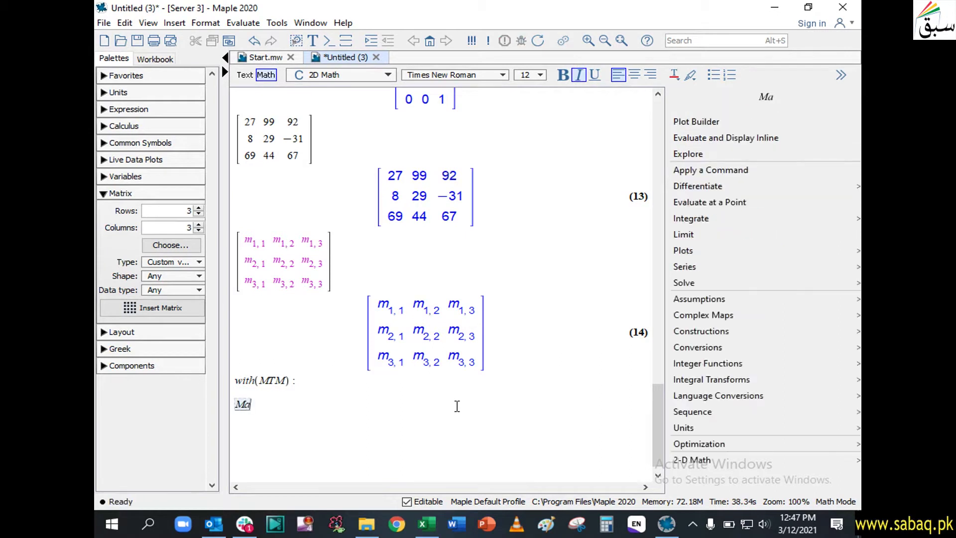
pyautogui.write('trix(')
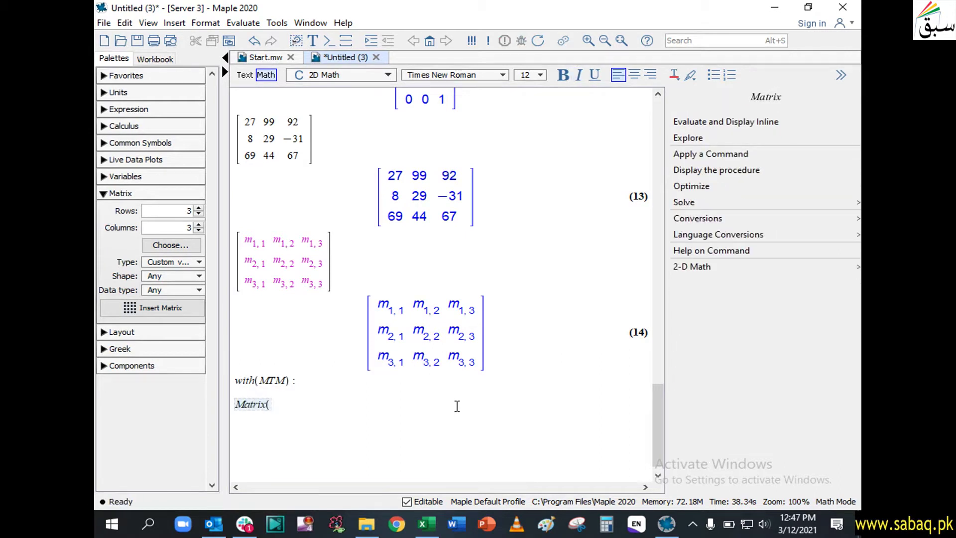
pyautogui.write('2)')
pyautogui.press('Return')
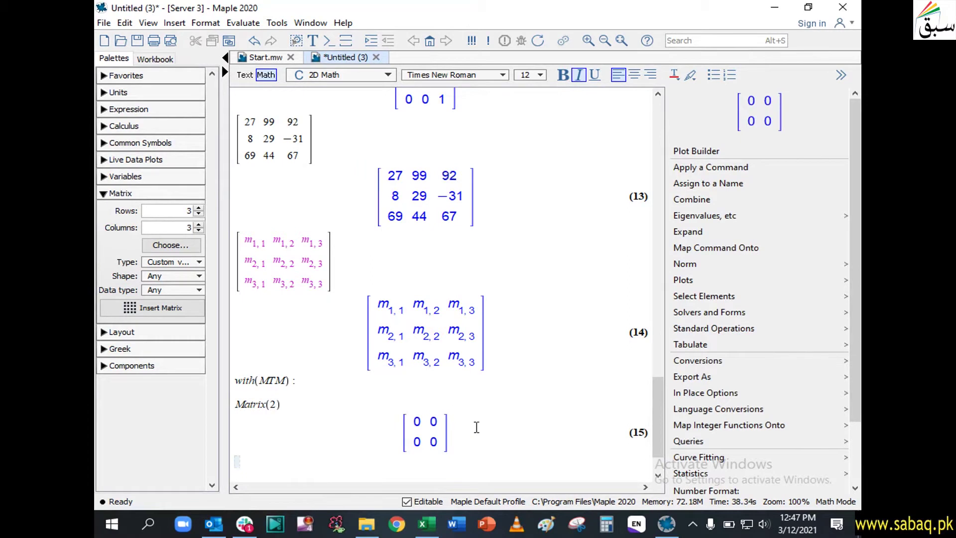
# Create a 3 x 3 zero matrix by evaluating "Matrix(3)" below the 2 x 2 zero matrix.
pyautogui.write('Mat')
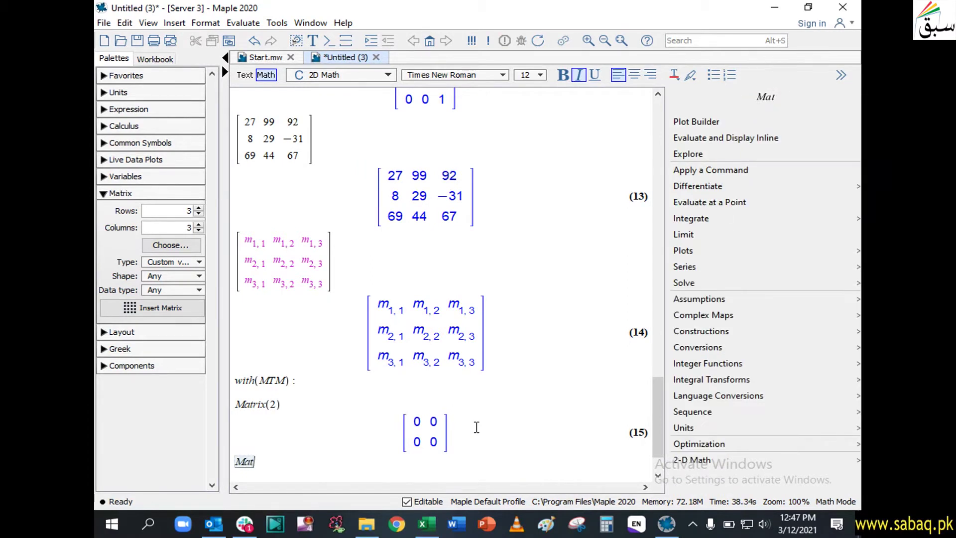
pyautogui.write('rix(3')
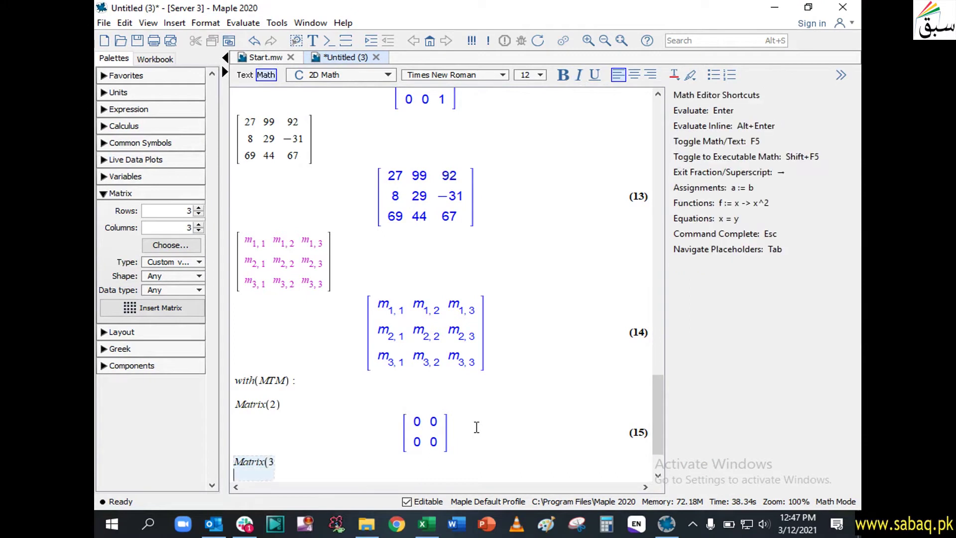
pyautogui.press('BackSpace')
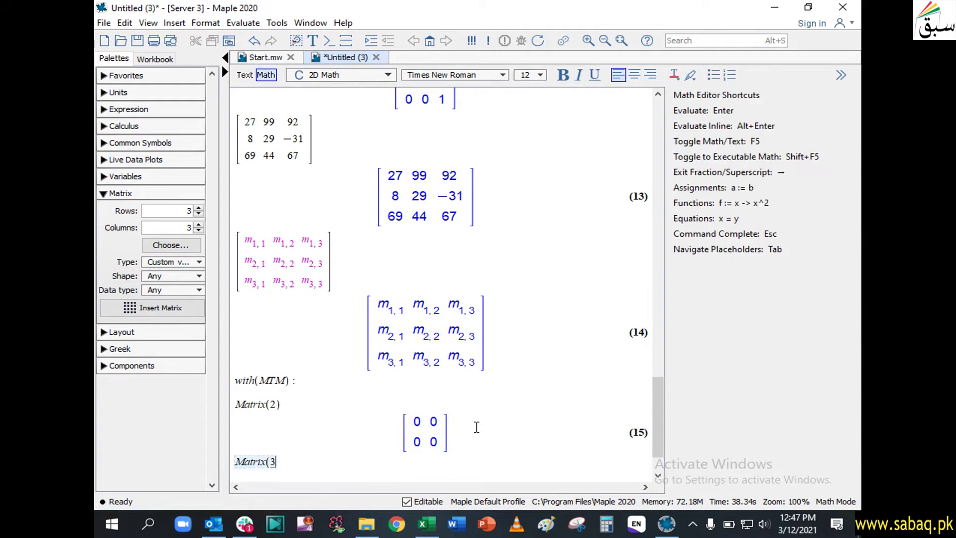
pyautogui.write(')')
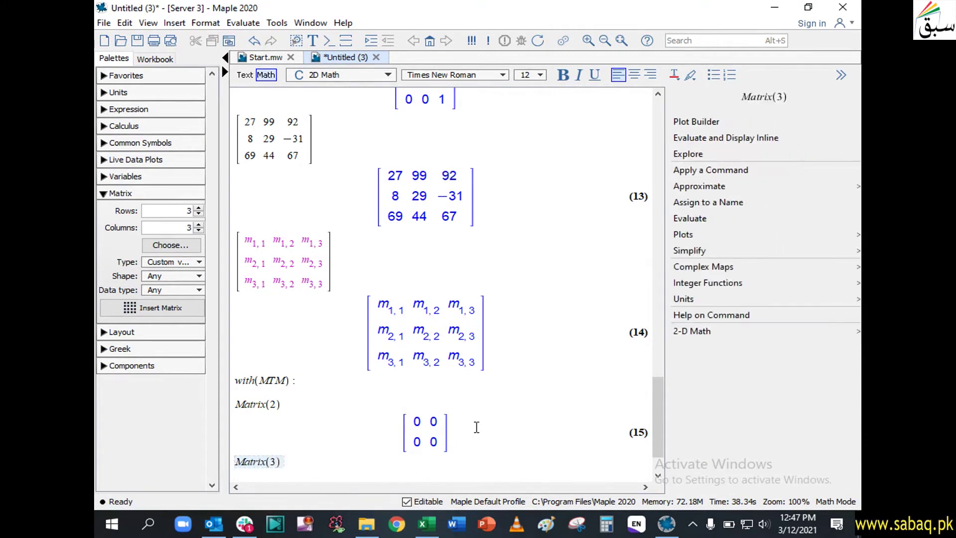
pyautogui.press('Return')
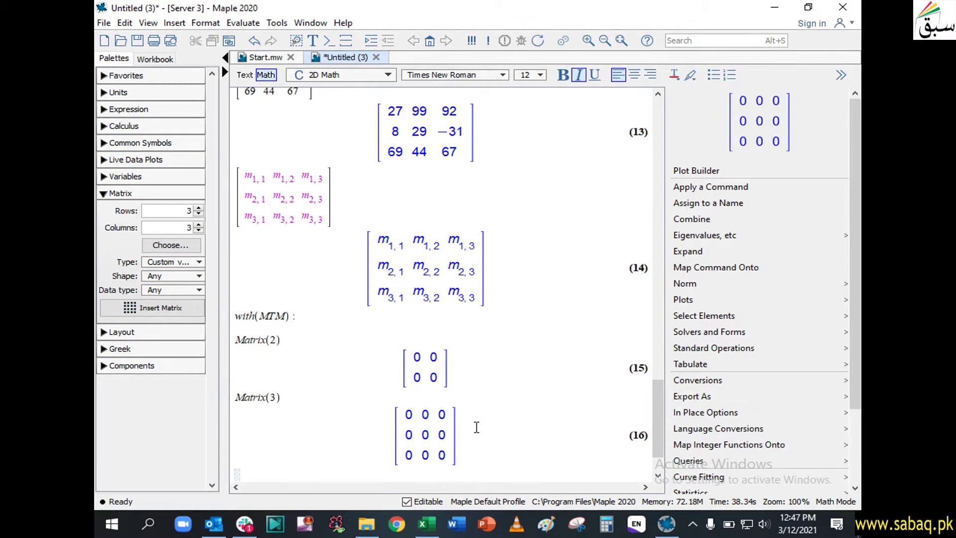
# Create a zero matrix with 2 rows and 3 columns by evaluating "Matrix(2, 3)" below the 3 x 3 zero matrix.
pyautogui.write('Matr')
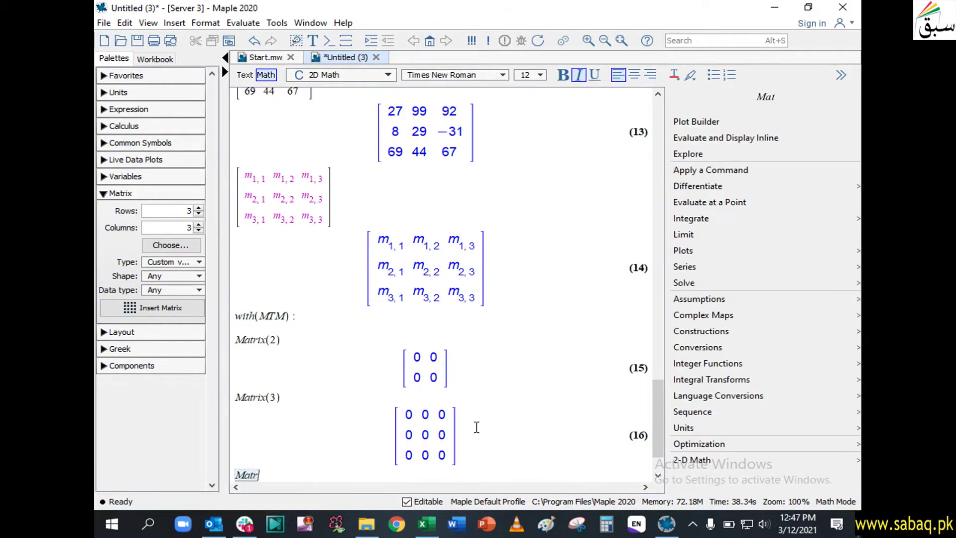
pyautogui.write('ix(')
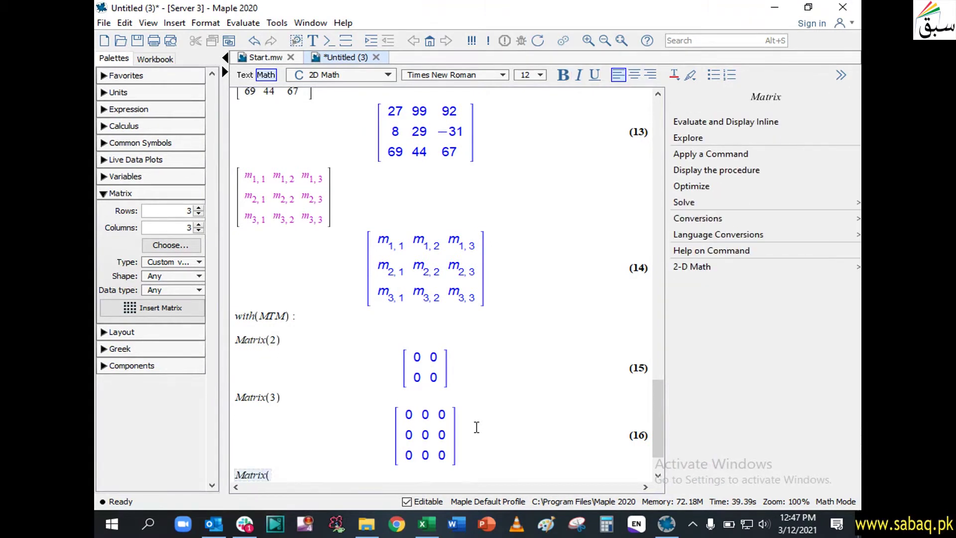
pyautogui.write('2, 3)')
pyautogui.press('Return')
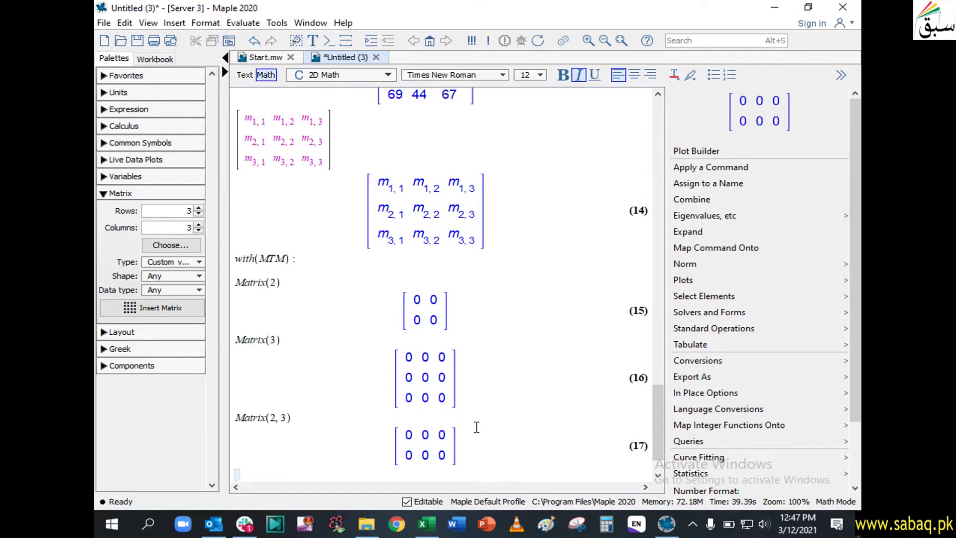
# Create a 3 x 2 matrix filled with ones by evaluating "Matrix(3, 2, fill = 1)" on the next line.
pyautogui.write('Mat')
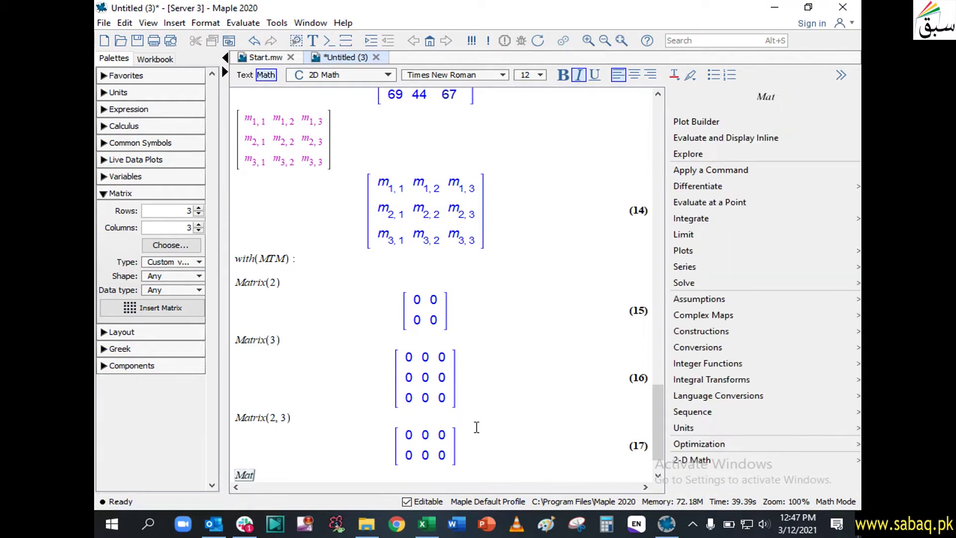
pyautogui.write('rix(3, 2')
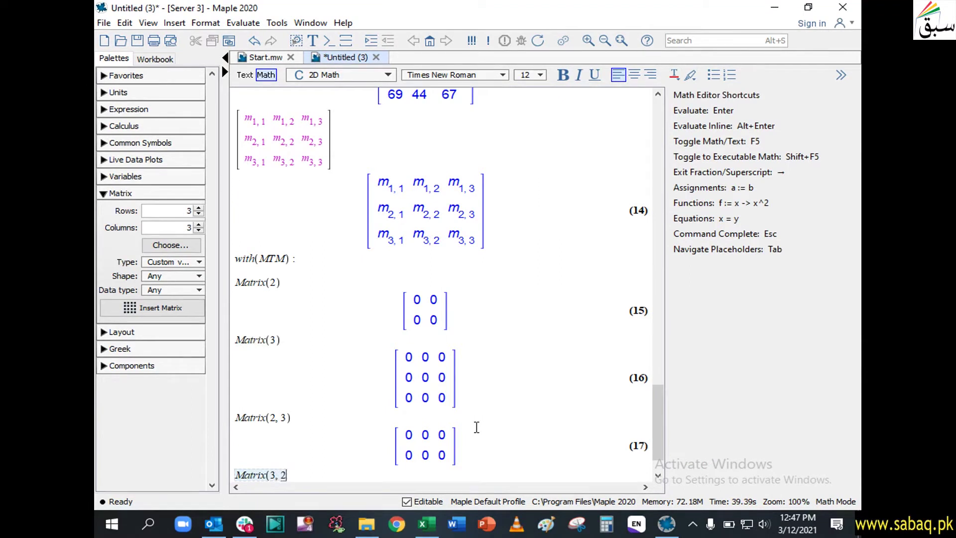
pyautogui.write(', fill = 1)')
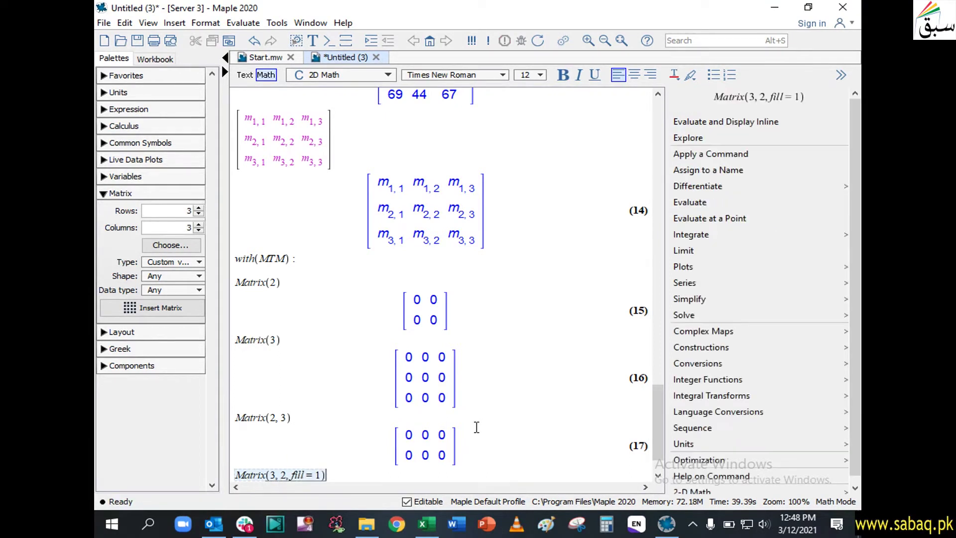
pyautogui.press('Return')
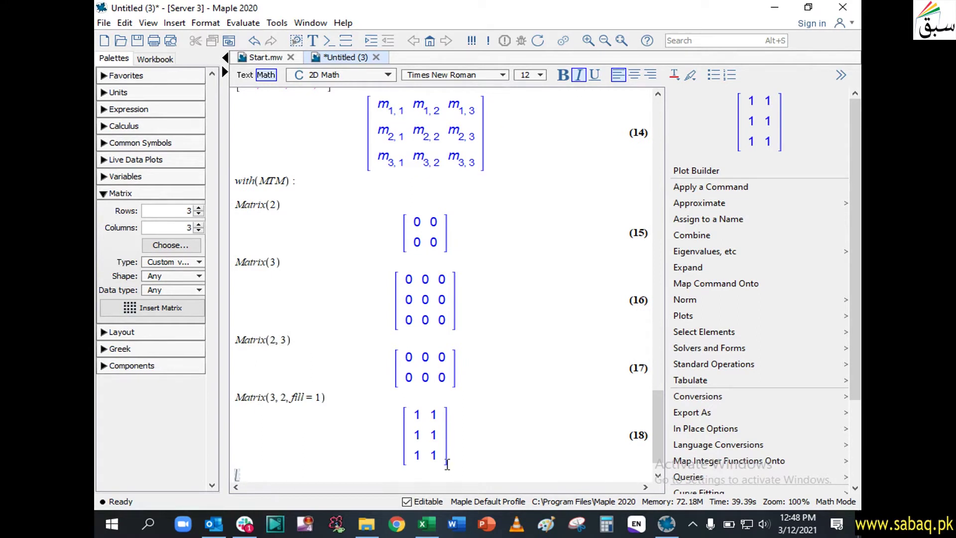
# Create a 5 x 4 matrix filled with sixes by evaluating "Matrix(5, 4, fill = 6)" below the matrix of ones.
pyautogui.write('Matrix')
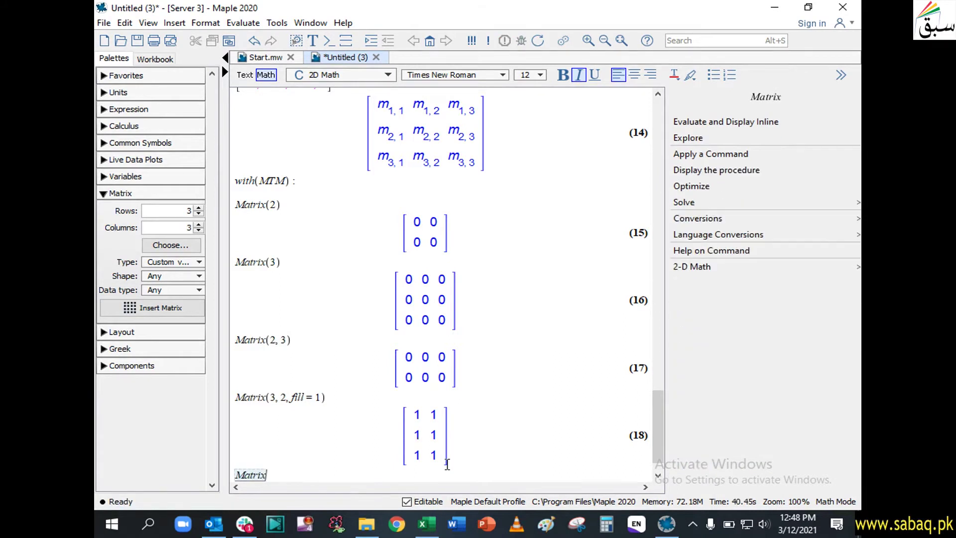
pyautogui.write('(5')
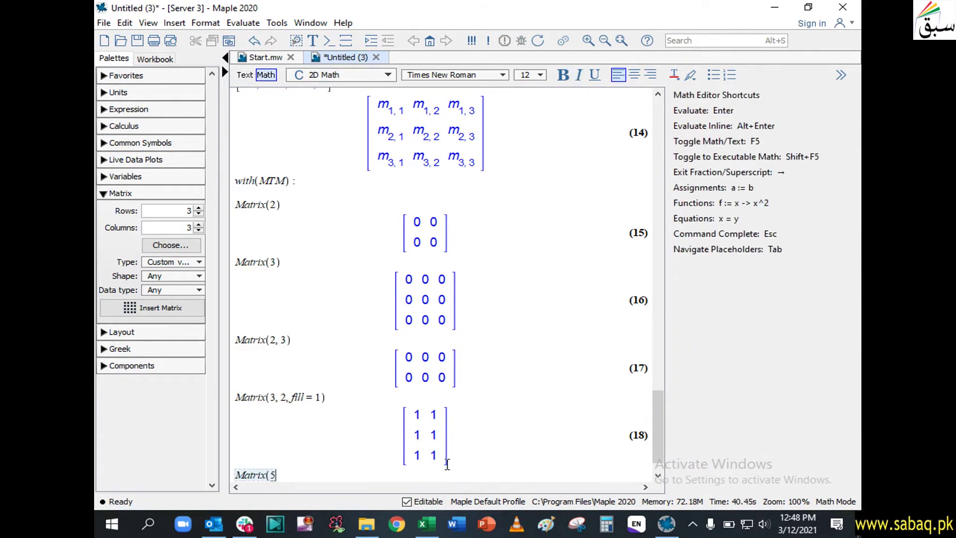
pyautogui.write(', 4, fill')
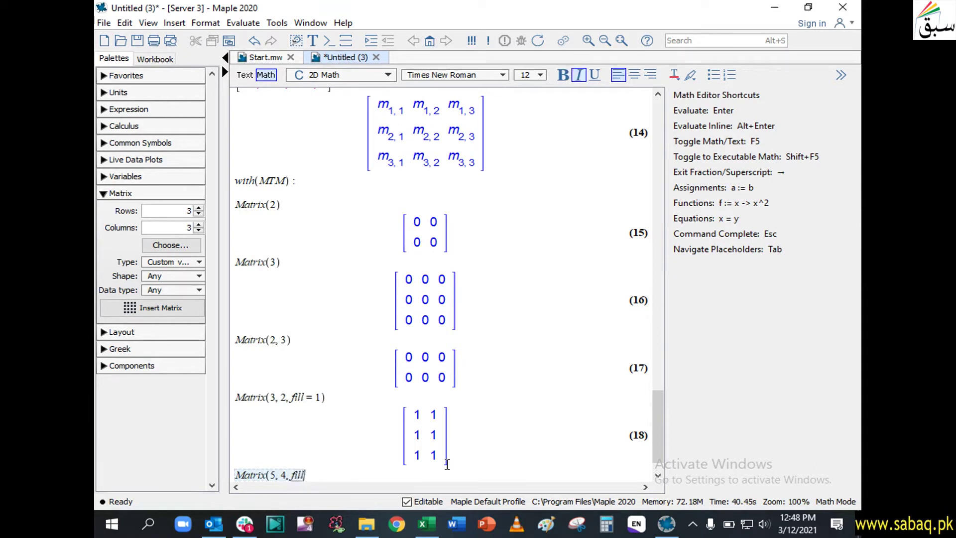
pyautogui.write(' = 6)')
pyautogui.press('Return')
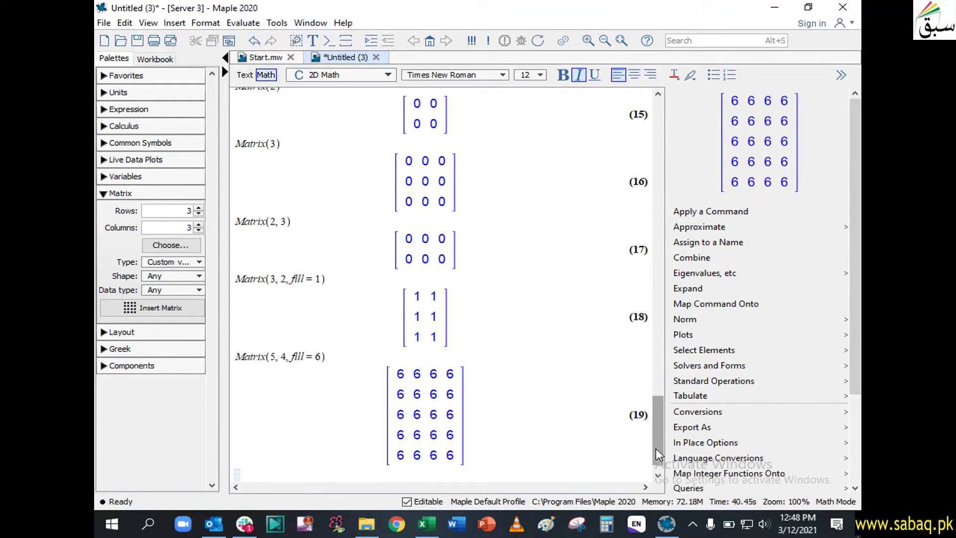
# Create a 3 x 3 identity matrix by evaluating "Matrix(3, shape = identity)" below the matrix of sixes.
pyautogui.moveTo(656, 448); pyautogui.dragTo(667, 421)
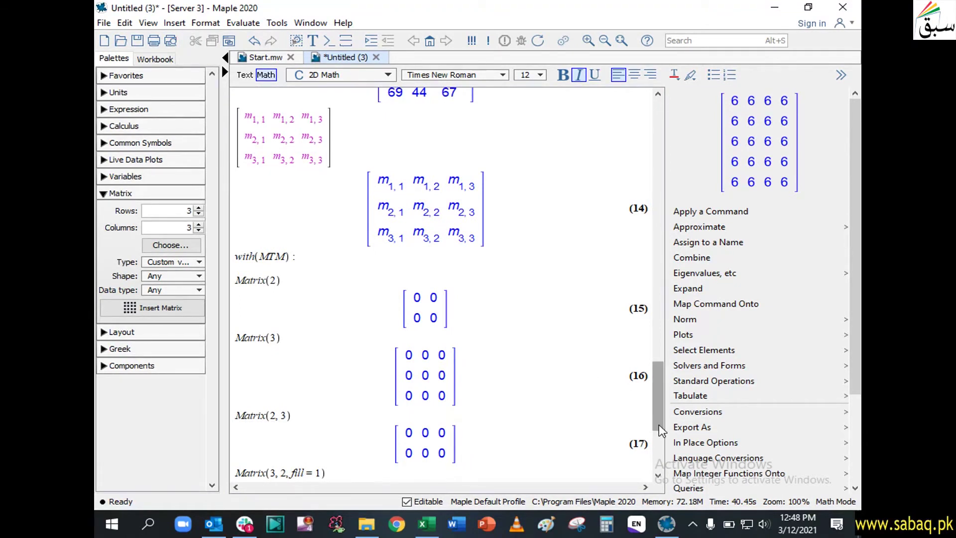
pyautogui.moveTo(659, 402); pyautogui.dragTo(659, 441)
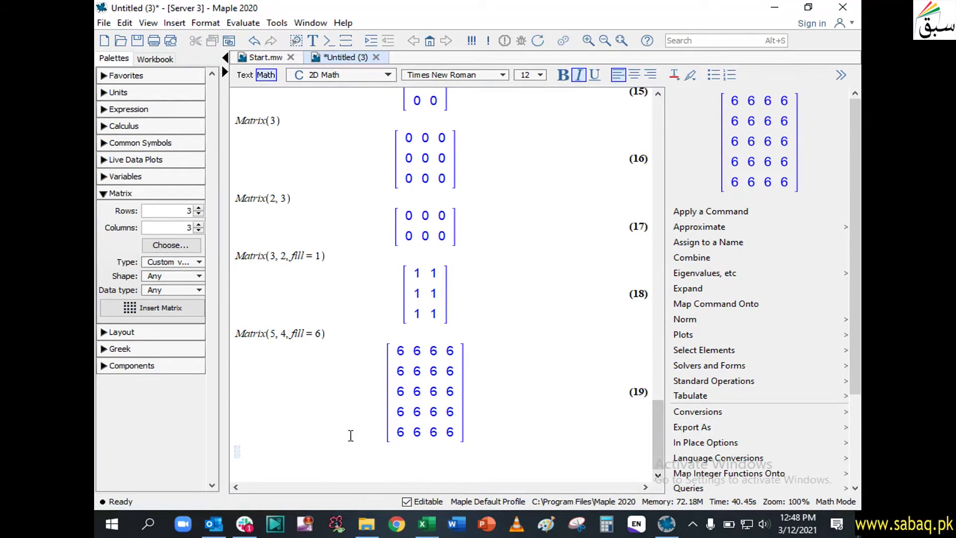
pyautogui.click(323, 440)
pyautogui.click(308, 457)
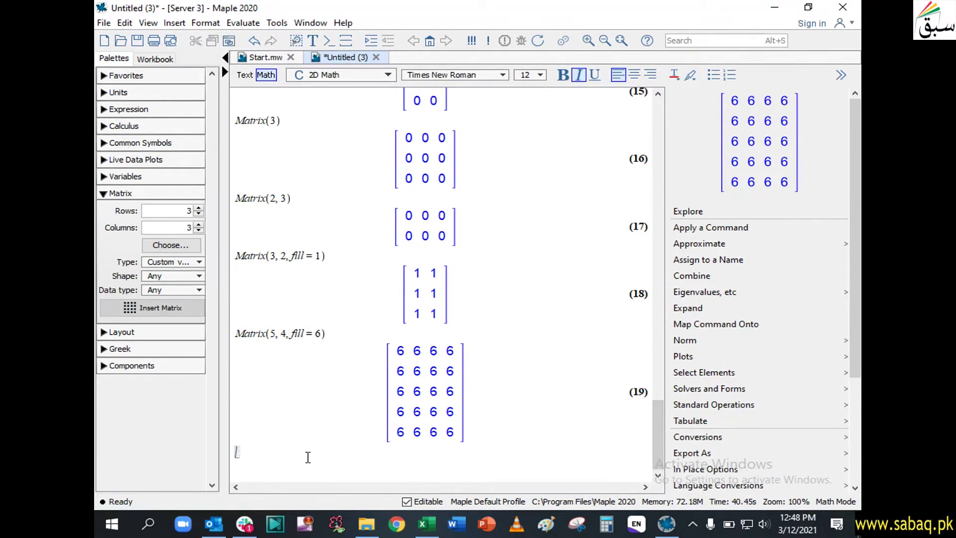
pyautogui.write('Matrix')
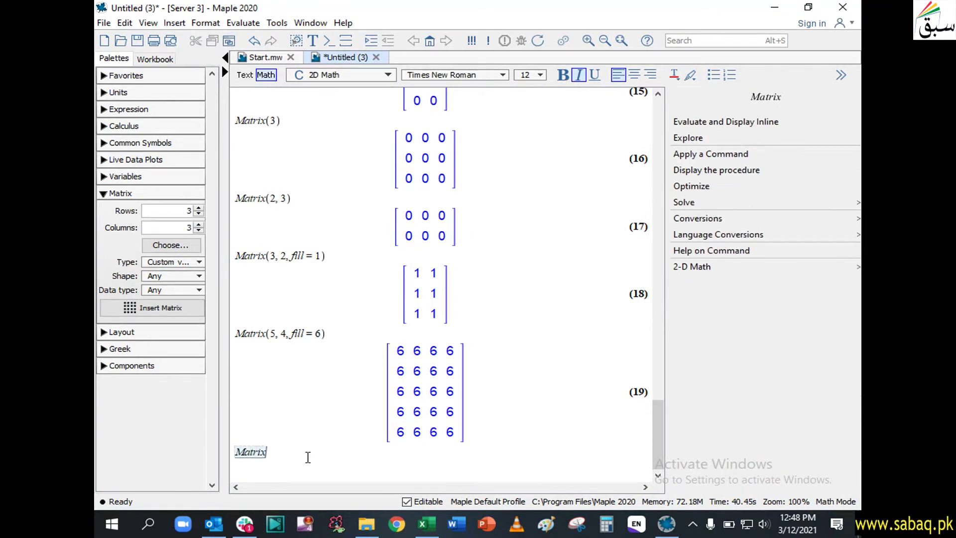
pyautogui.write('(3, 3')
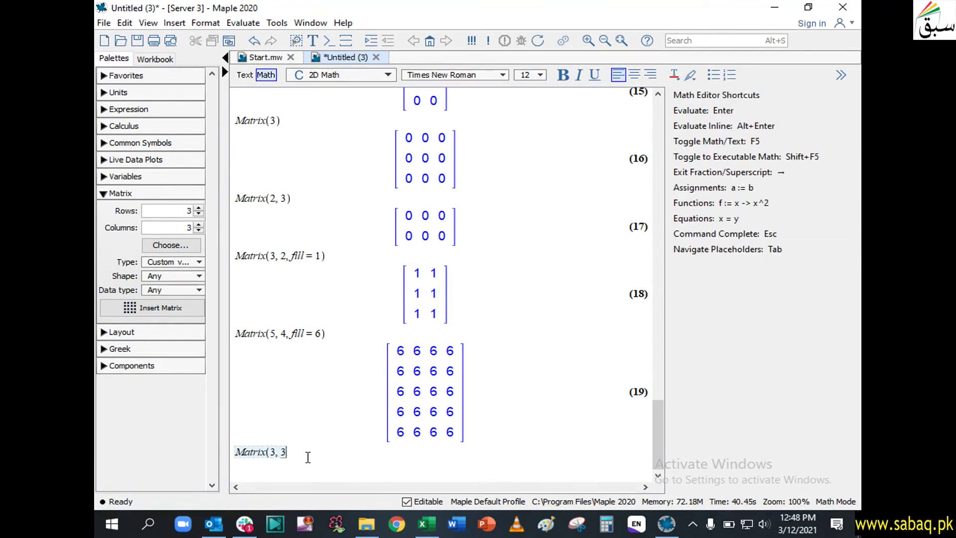
pyautogui.press('BackSpace')
pyautogui.press('BackSpace')
pyautogui.write(', shape')
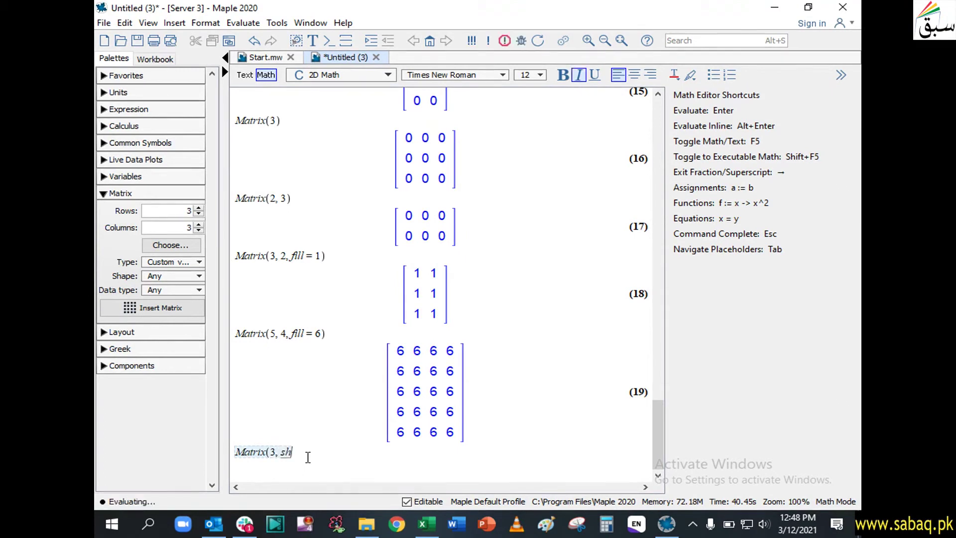
pyautogui.write('identity')
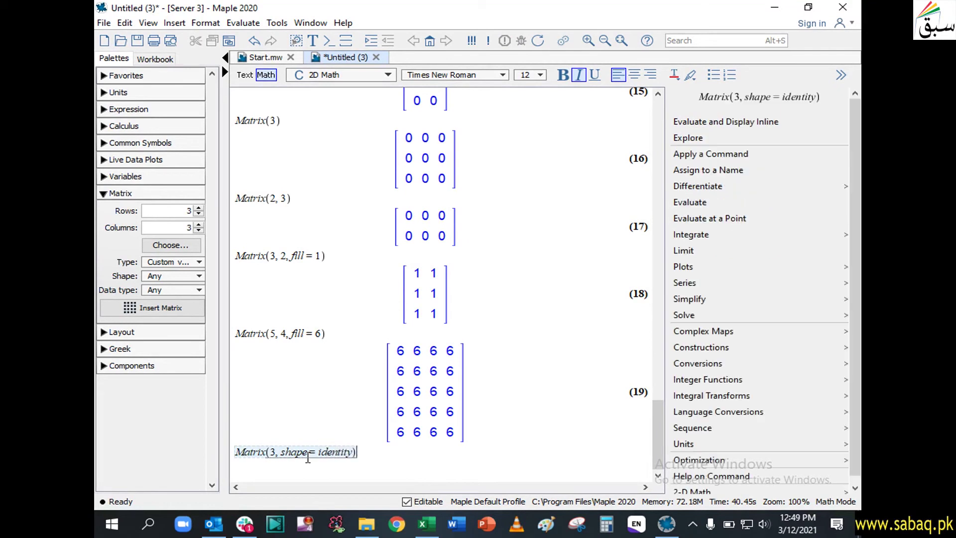
pyautogui.press('Return')
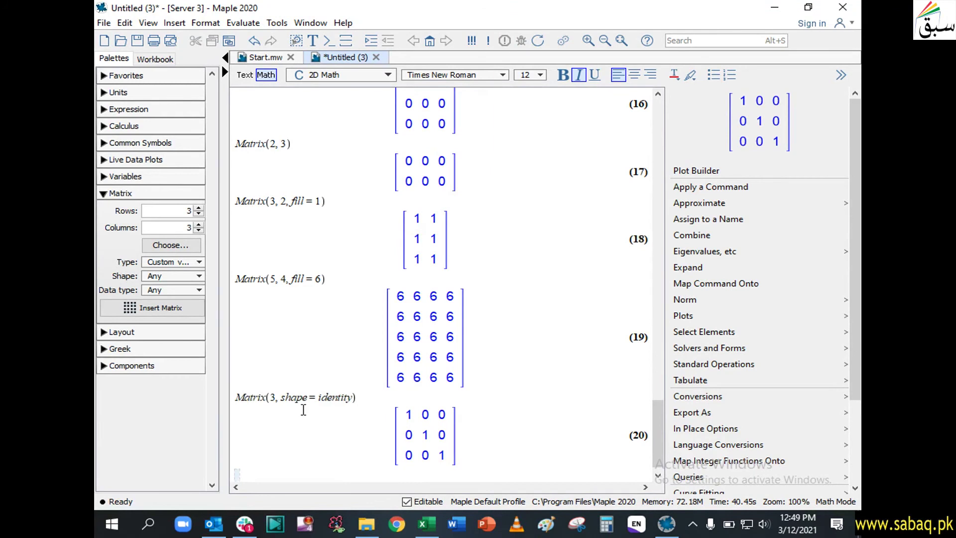
pyautogui.moveTo(659, 453); pyautogui.dragTo(669, 99)
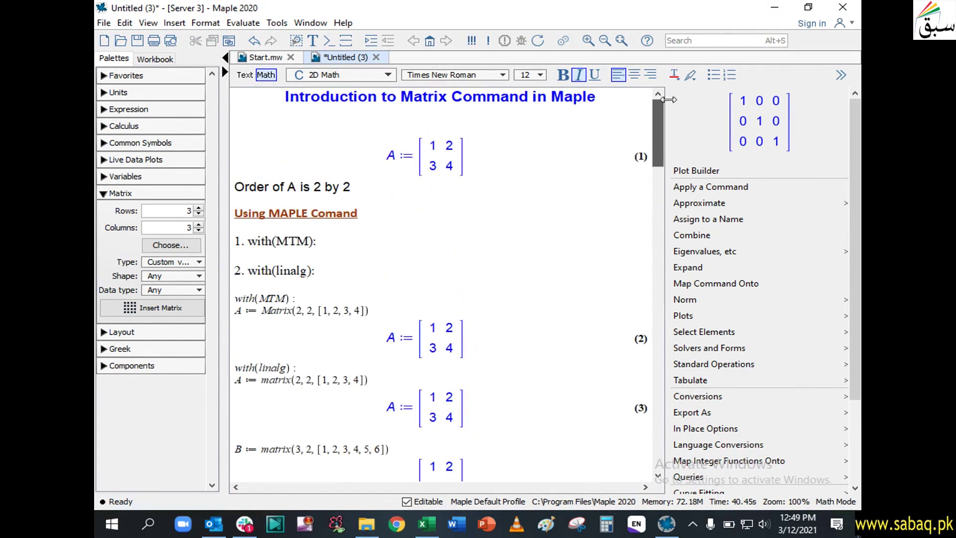